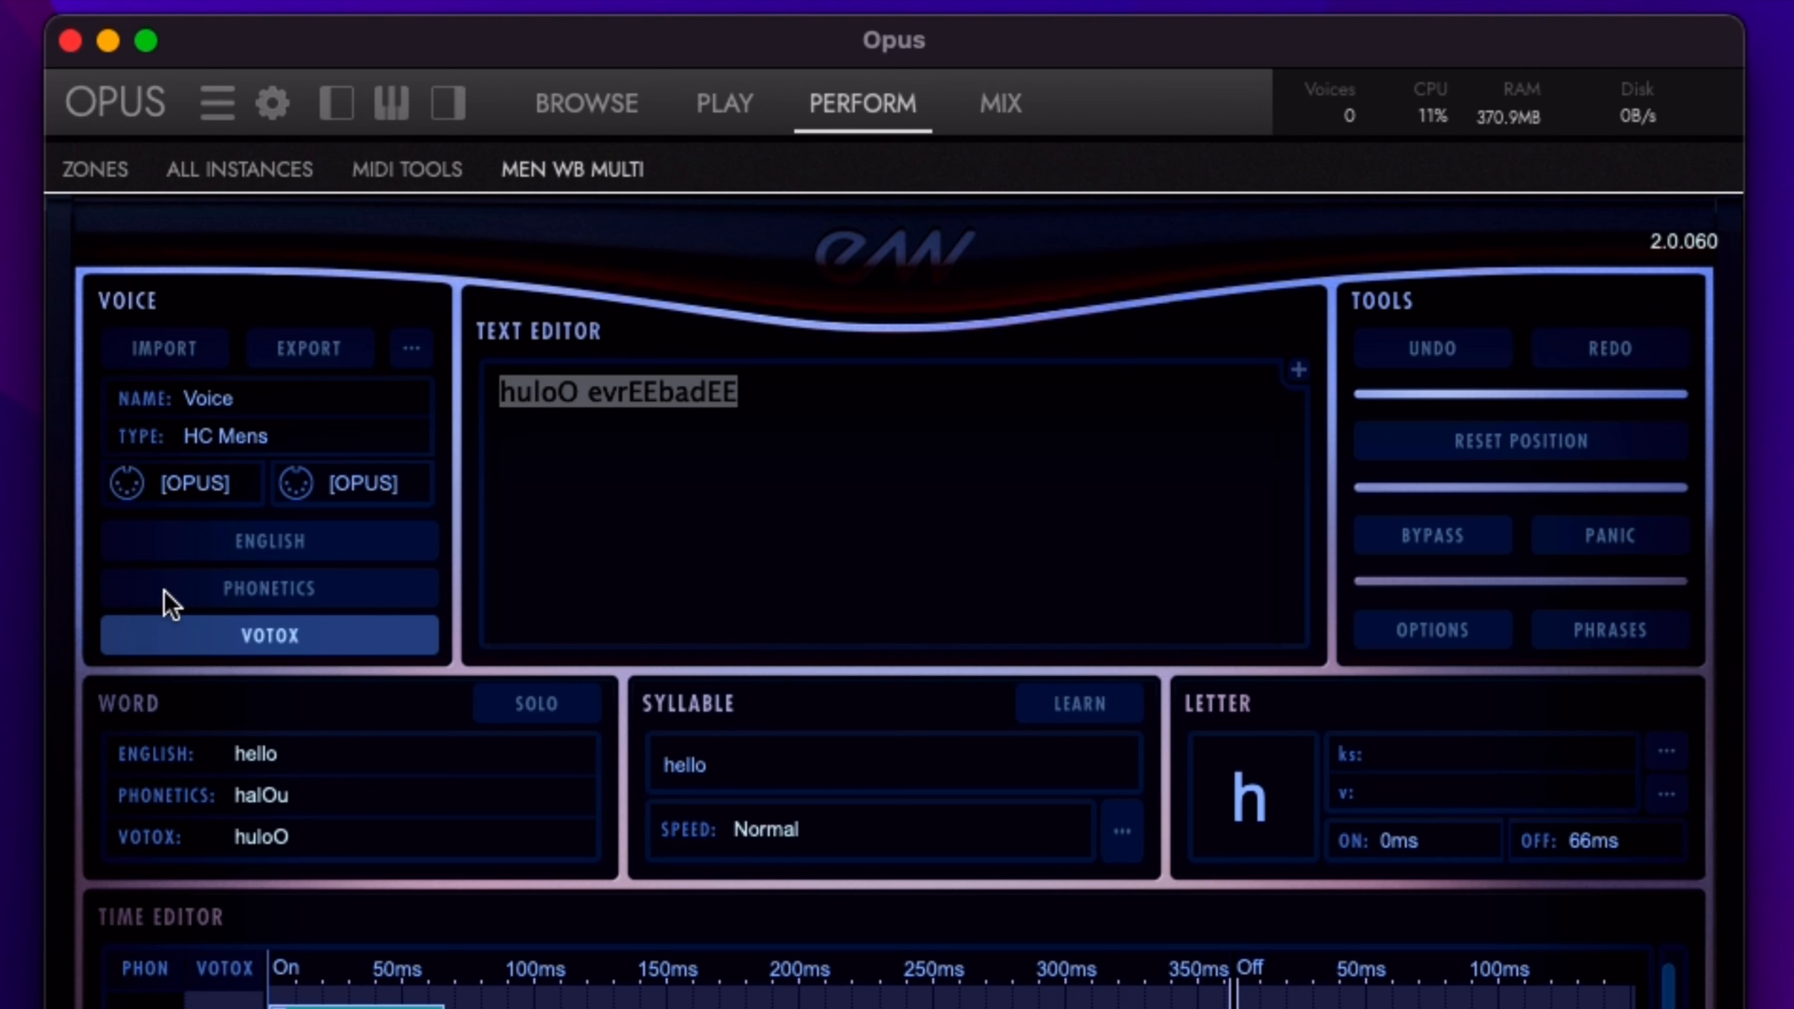
- Undo and redo the switch of the text from Phonetics to Votox
{"action": "left_click", "coordinate": [304, 638]}
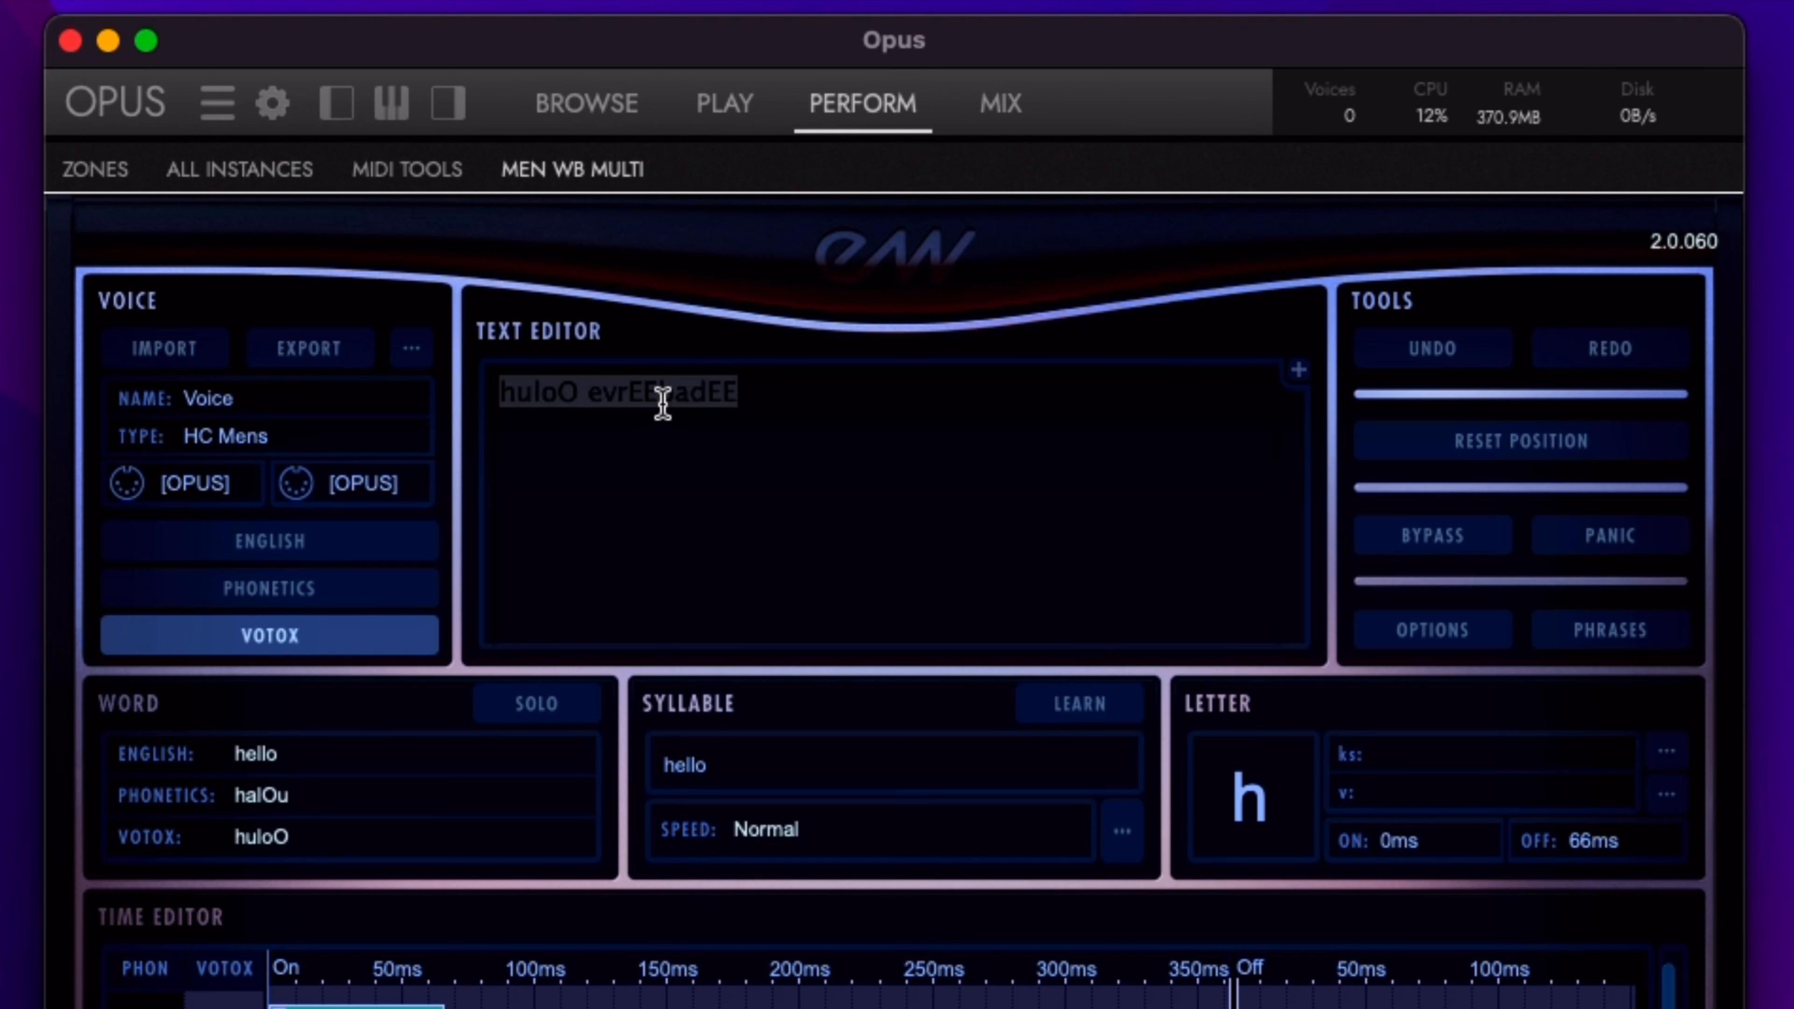
{"action": "left_click", "coordinate": [706, 392]}
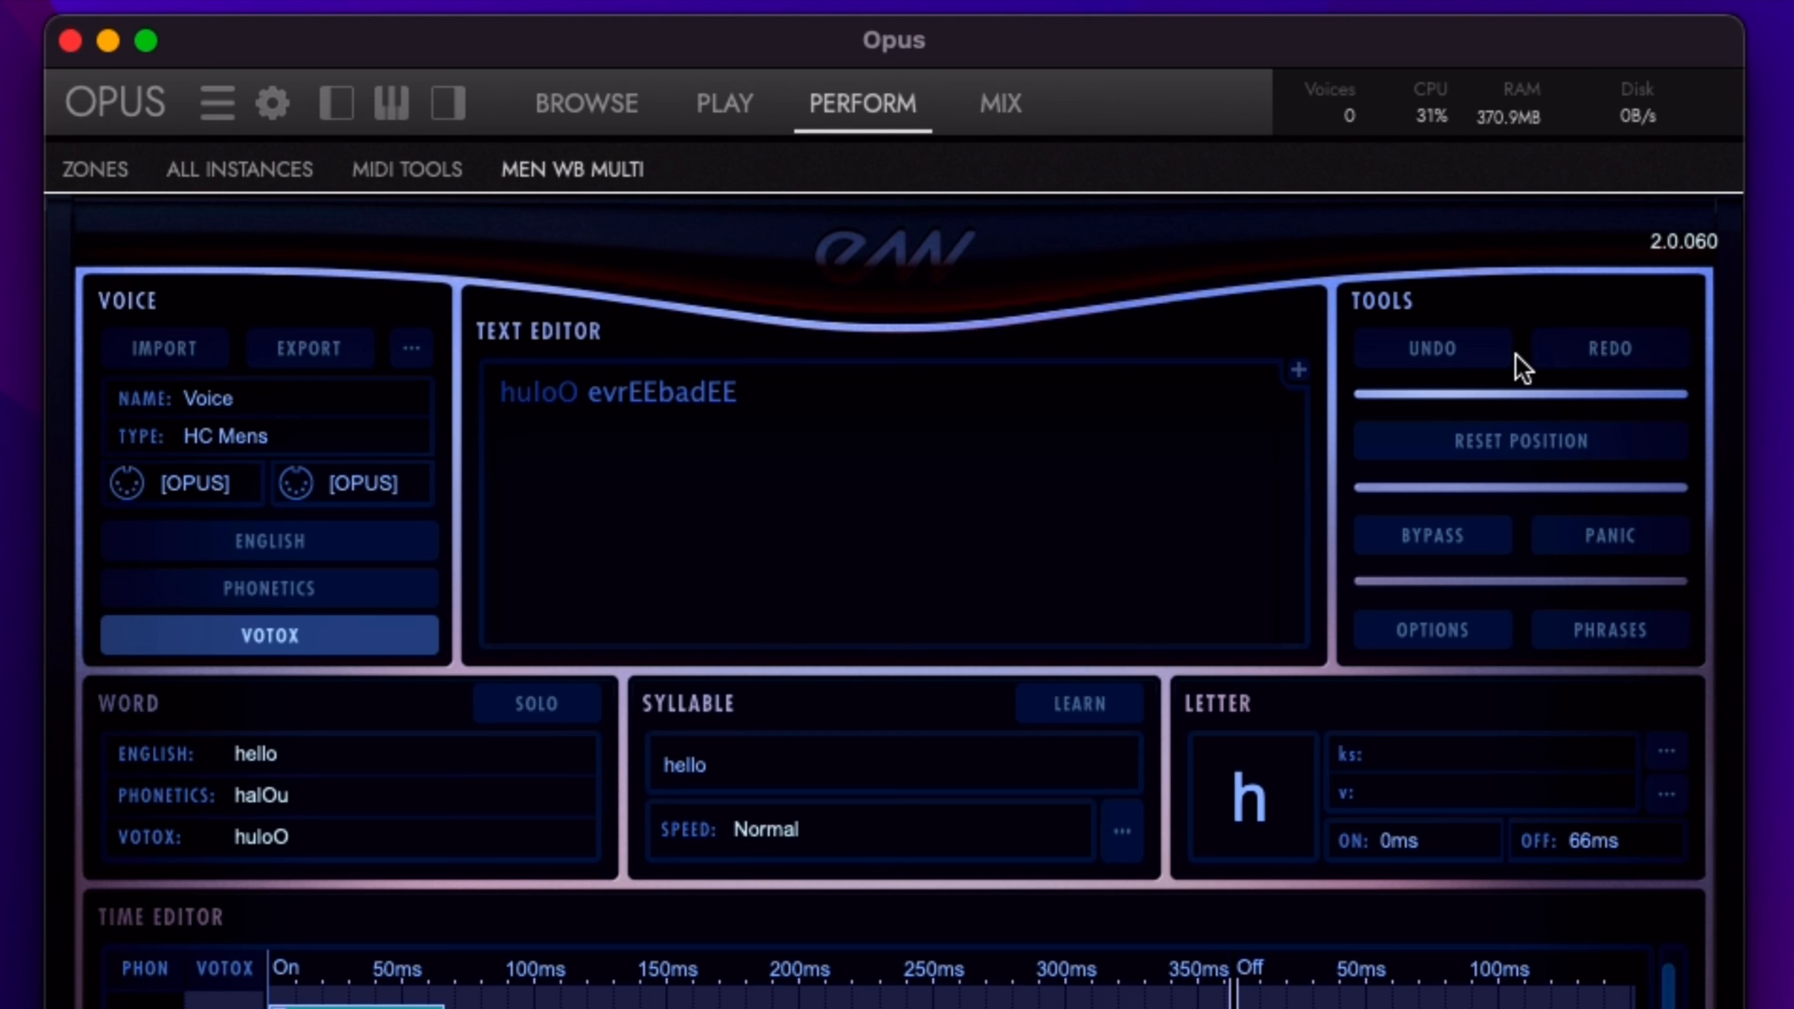
{"action": "left_click", "coordinate": [1474, 351]}
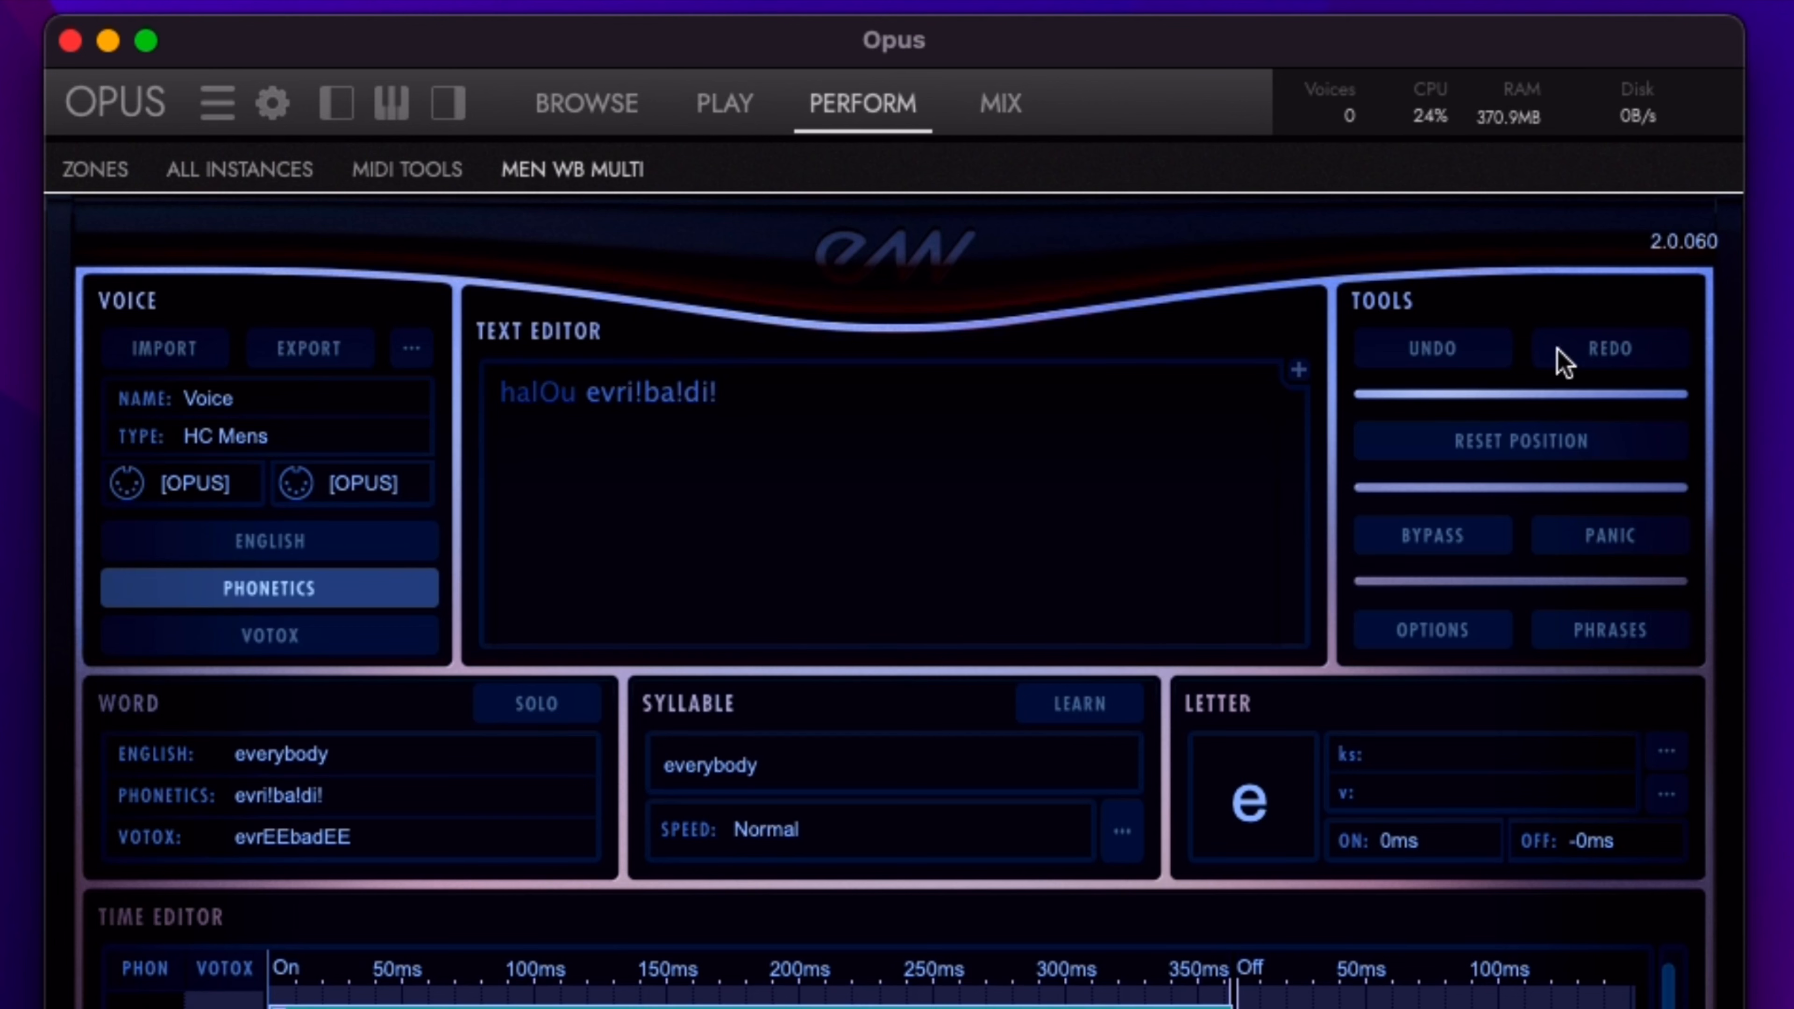
{"action": "left_click", "coordinate": [1638, 345]}
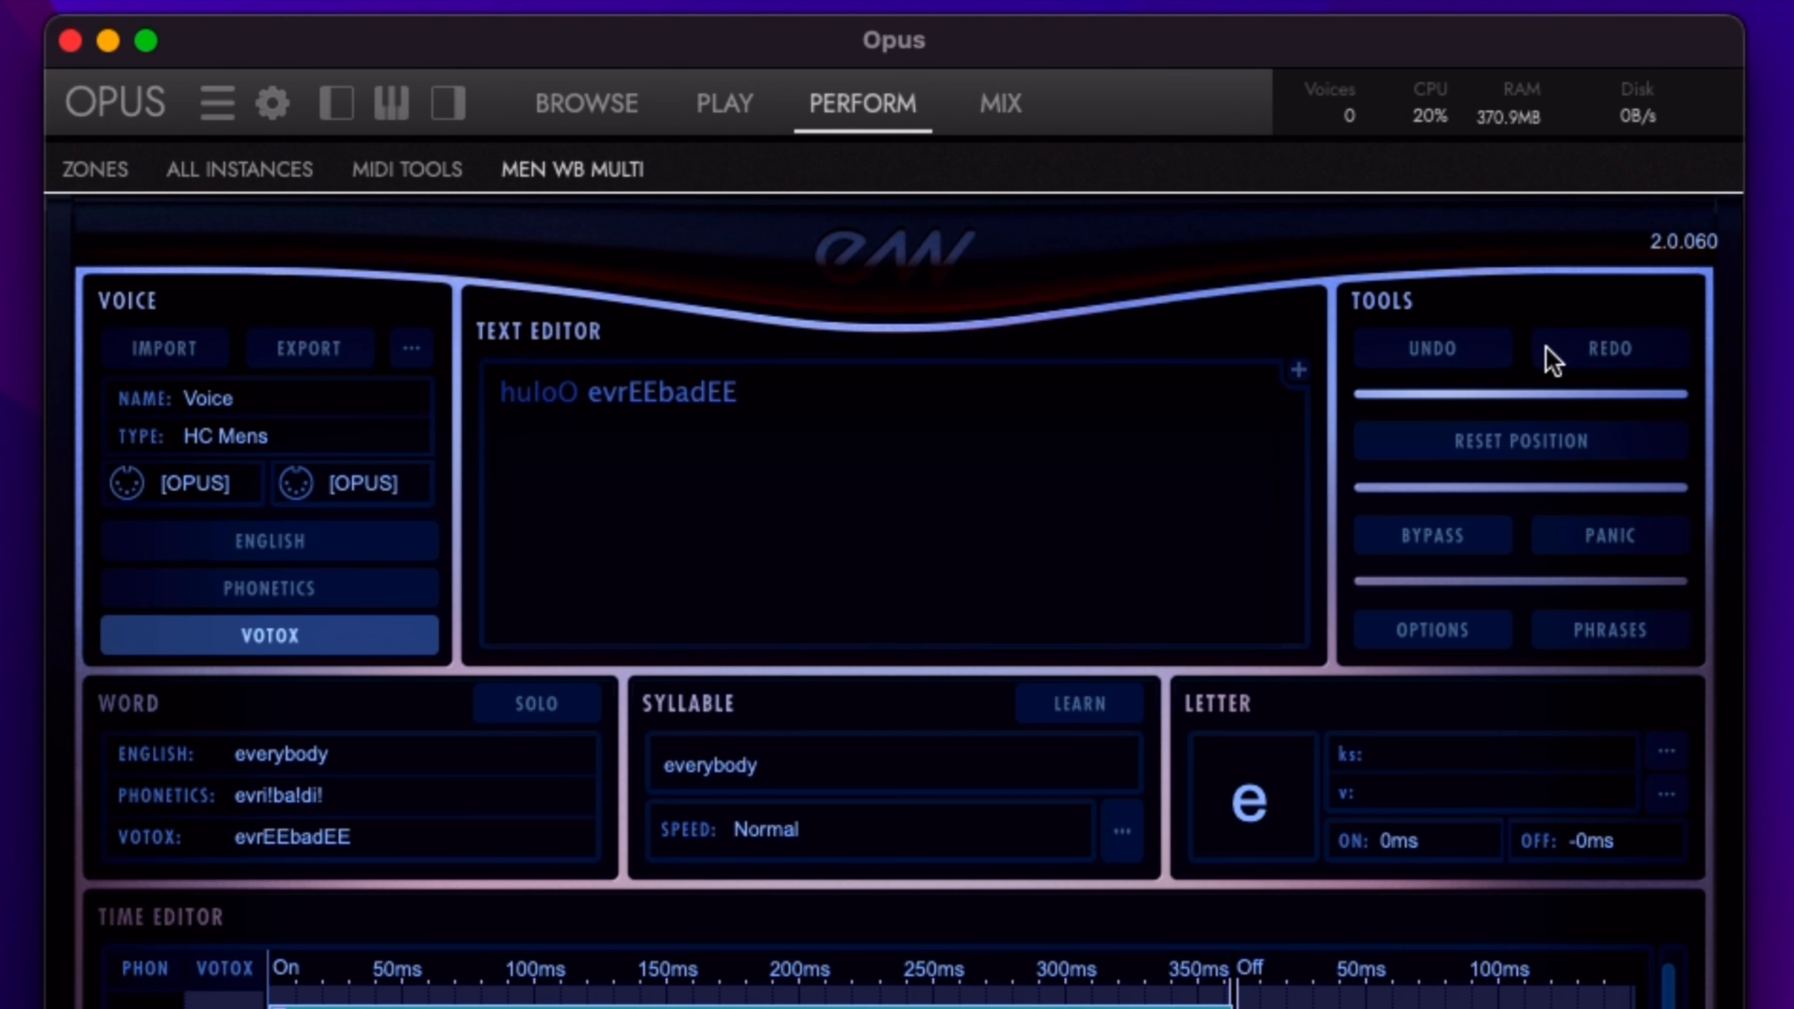
- Step back through the edit history to the text "u nO bE gin ing" and redo one change to English mode
{"action": "left_click", "coordinate": [1448, 353]}
{"action": "left_click", "coordinate": [1448, 354]}
{"action": "left_click", "coordinate": [1448, 353]}
{"action": "left_click", "coordinate": [1447, 354]}
{"action": "left_click", "coordinate": [1448, 353]}
{"action": "left_click", "coordinate": [1447, 353]}
{"action": "left_click", "coordinate": [1447, 353]}
{"action": "left_click", "coordinate": [1448, 353]}
{"action": "left_click", "coordinate": [1447, 353]}
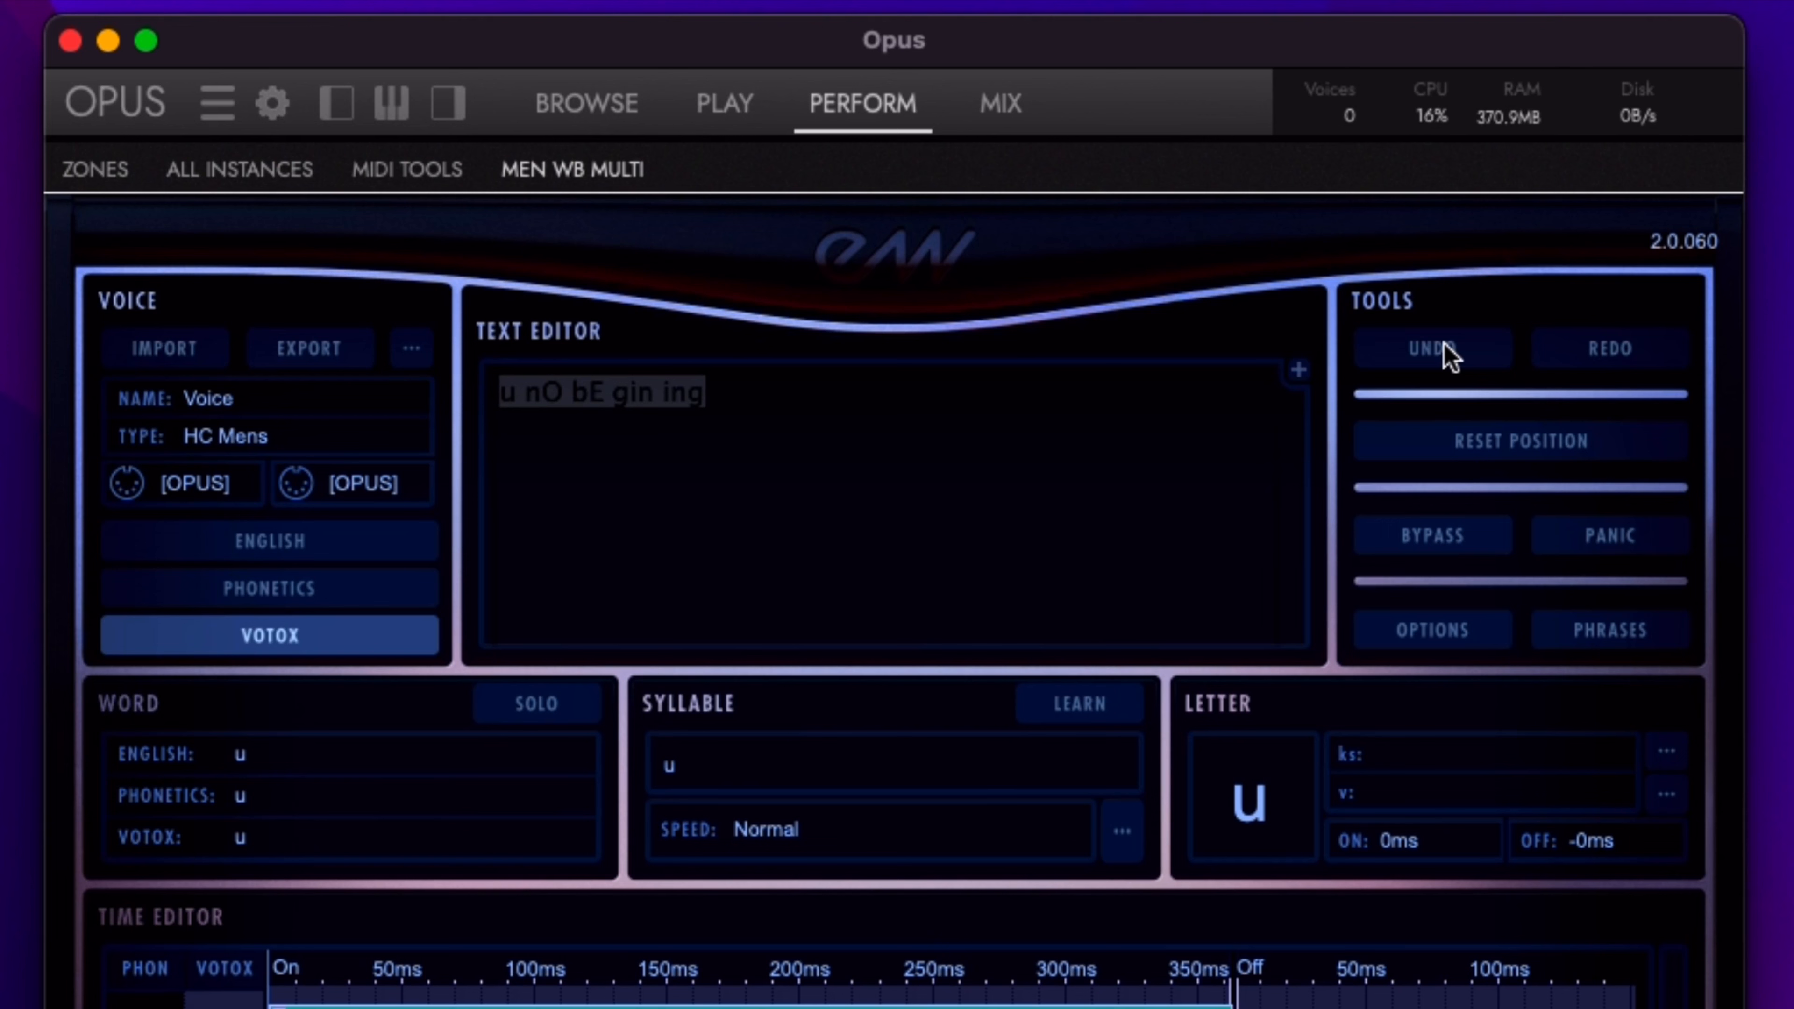
{"action": "left_click", "coordinate": [1611, 353]}
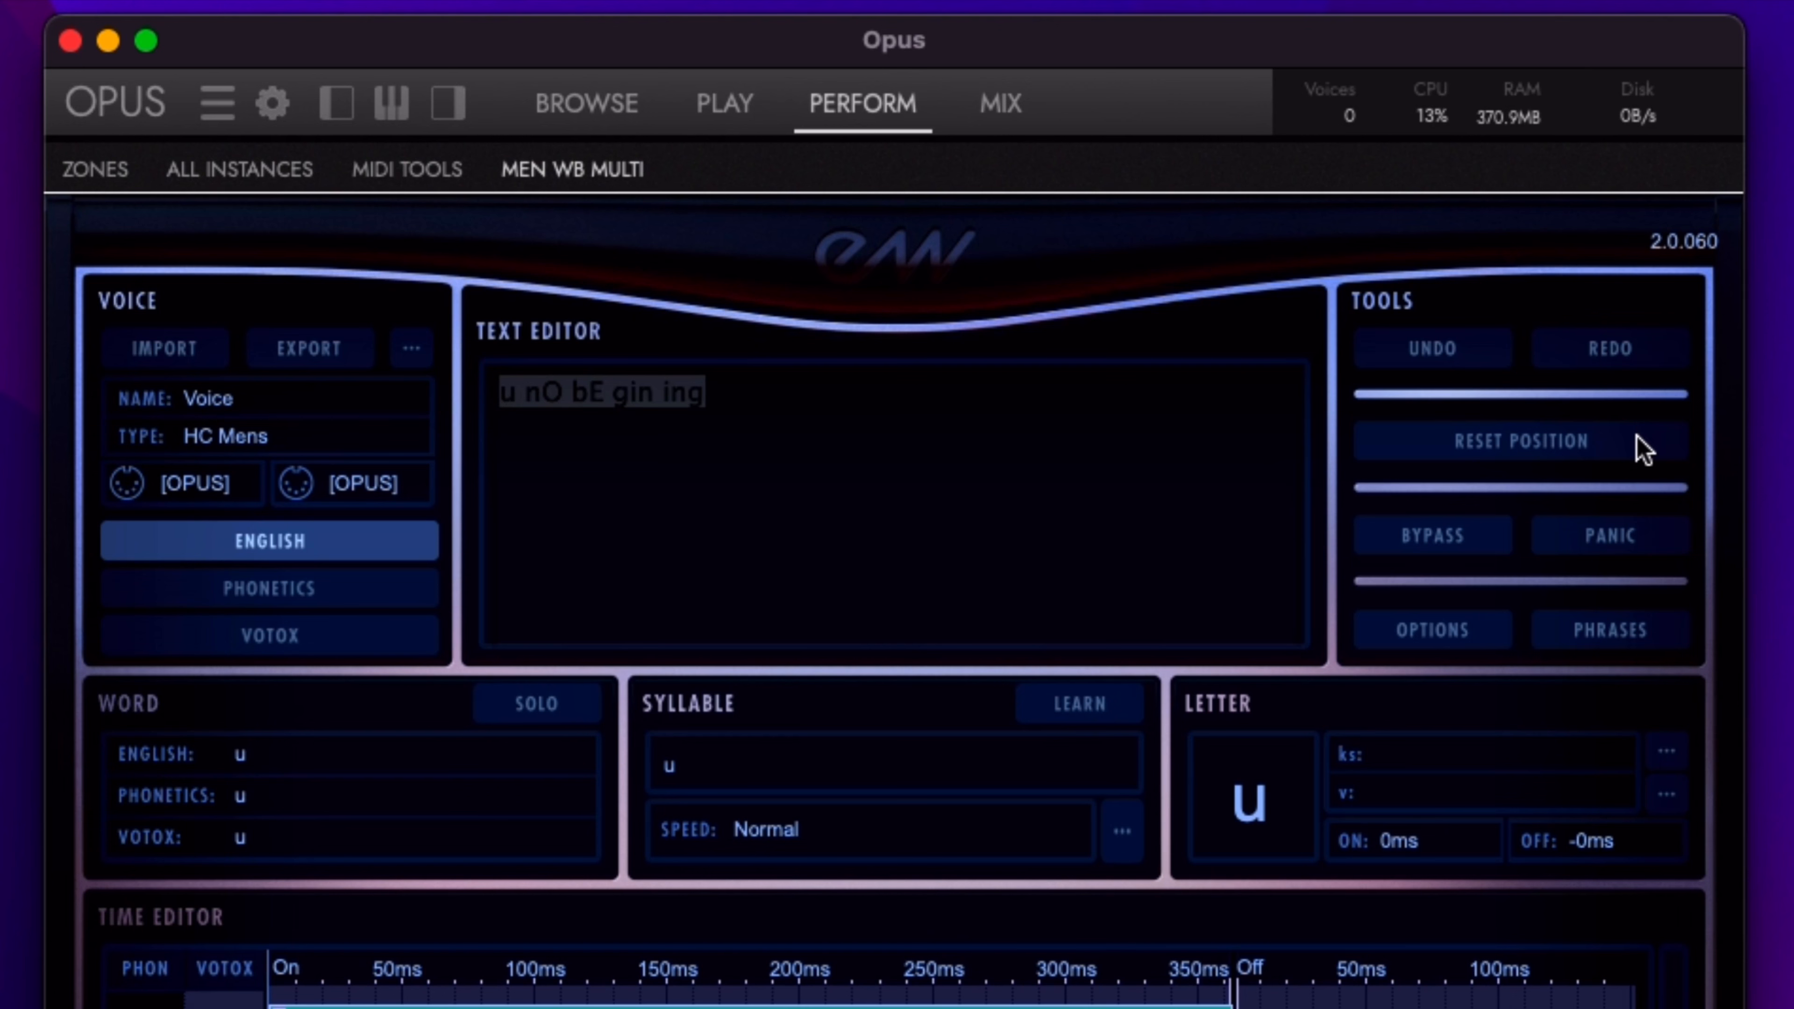
- Select the whole text "u nO bE gin ing" and reset the playback position
{"action": "left_click_drag", "start_coordinate": [709, 393], "coordinate": [372, 388]}
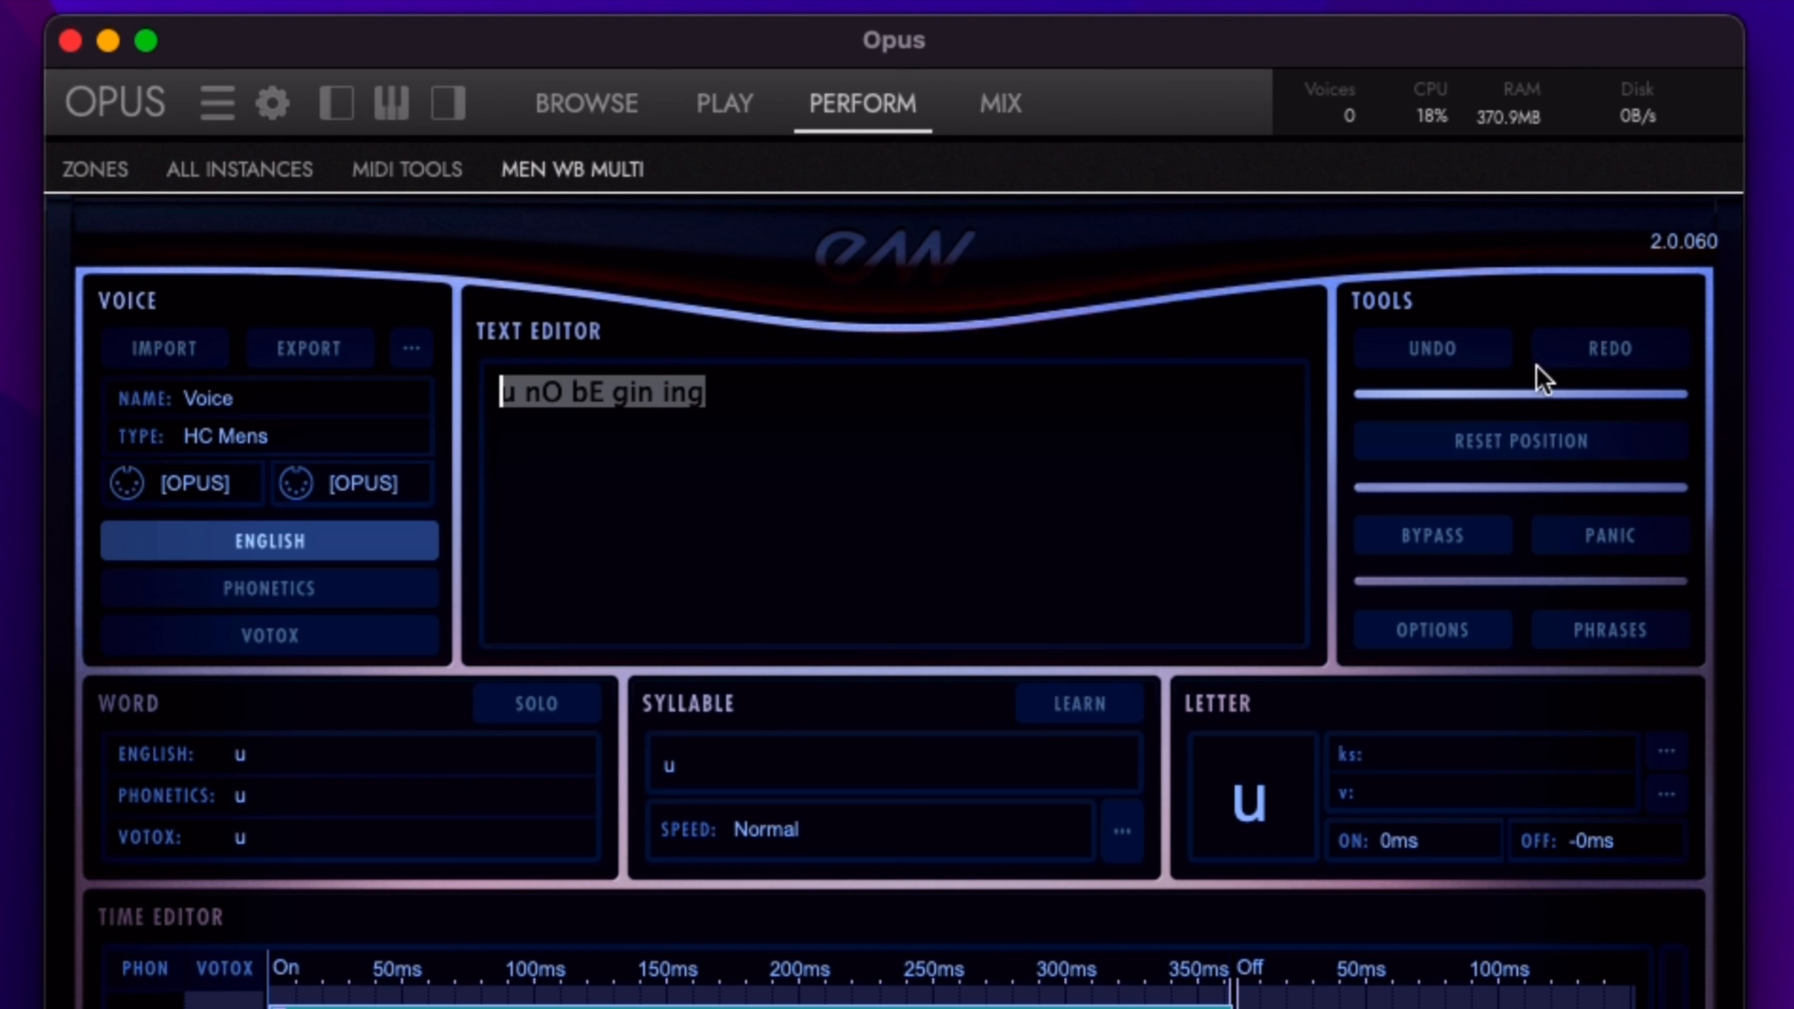
{"action": "left_click", "coordinate": [1573, 441]}
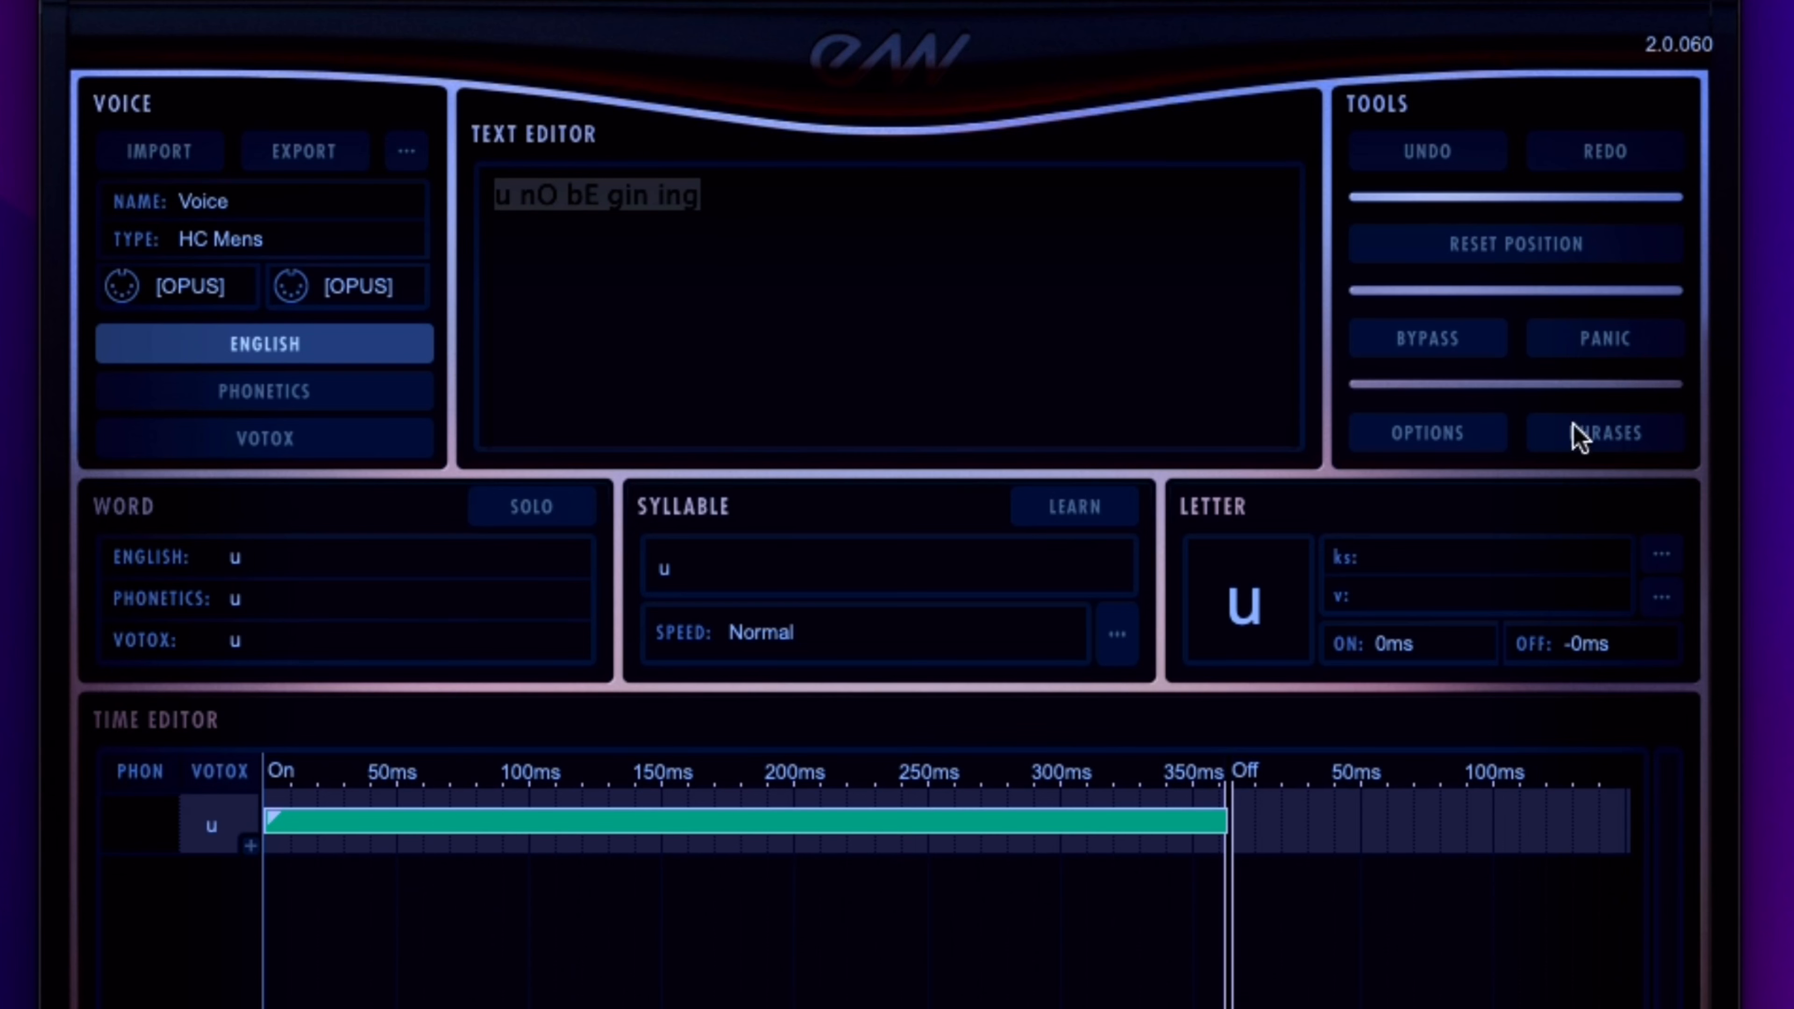
- Examine the general options for language and vowel mode, and the chord timer setting
{"action": "left_click", "coordinate": [1463, 445]}
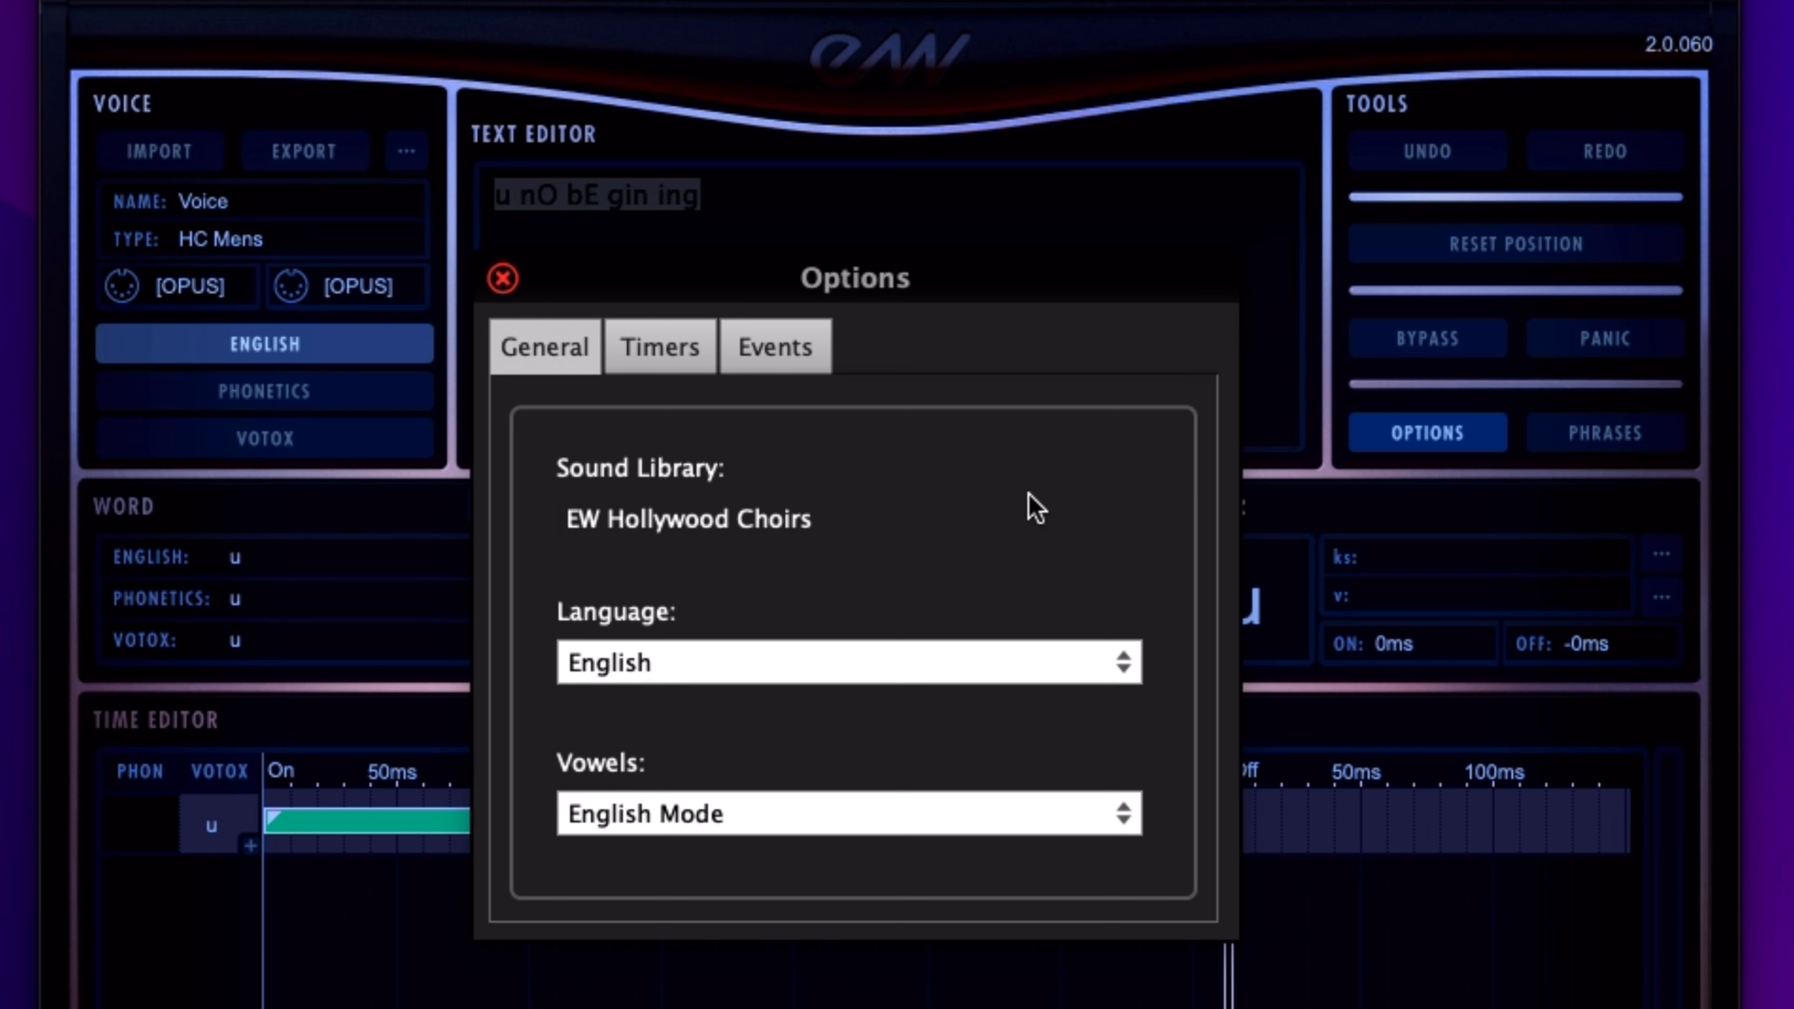
{"action": "left_click", "coordinate": [577, 363]}
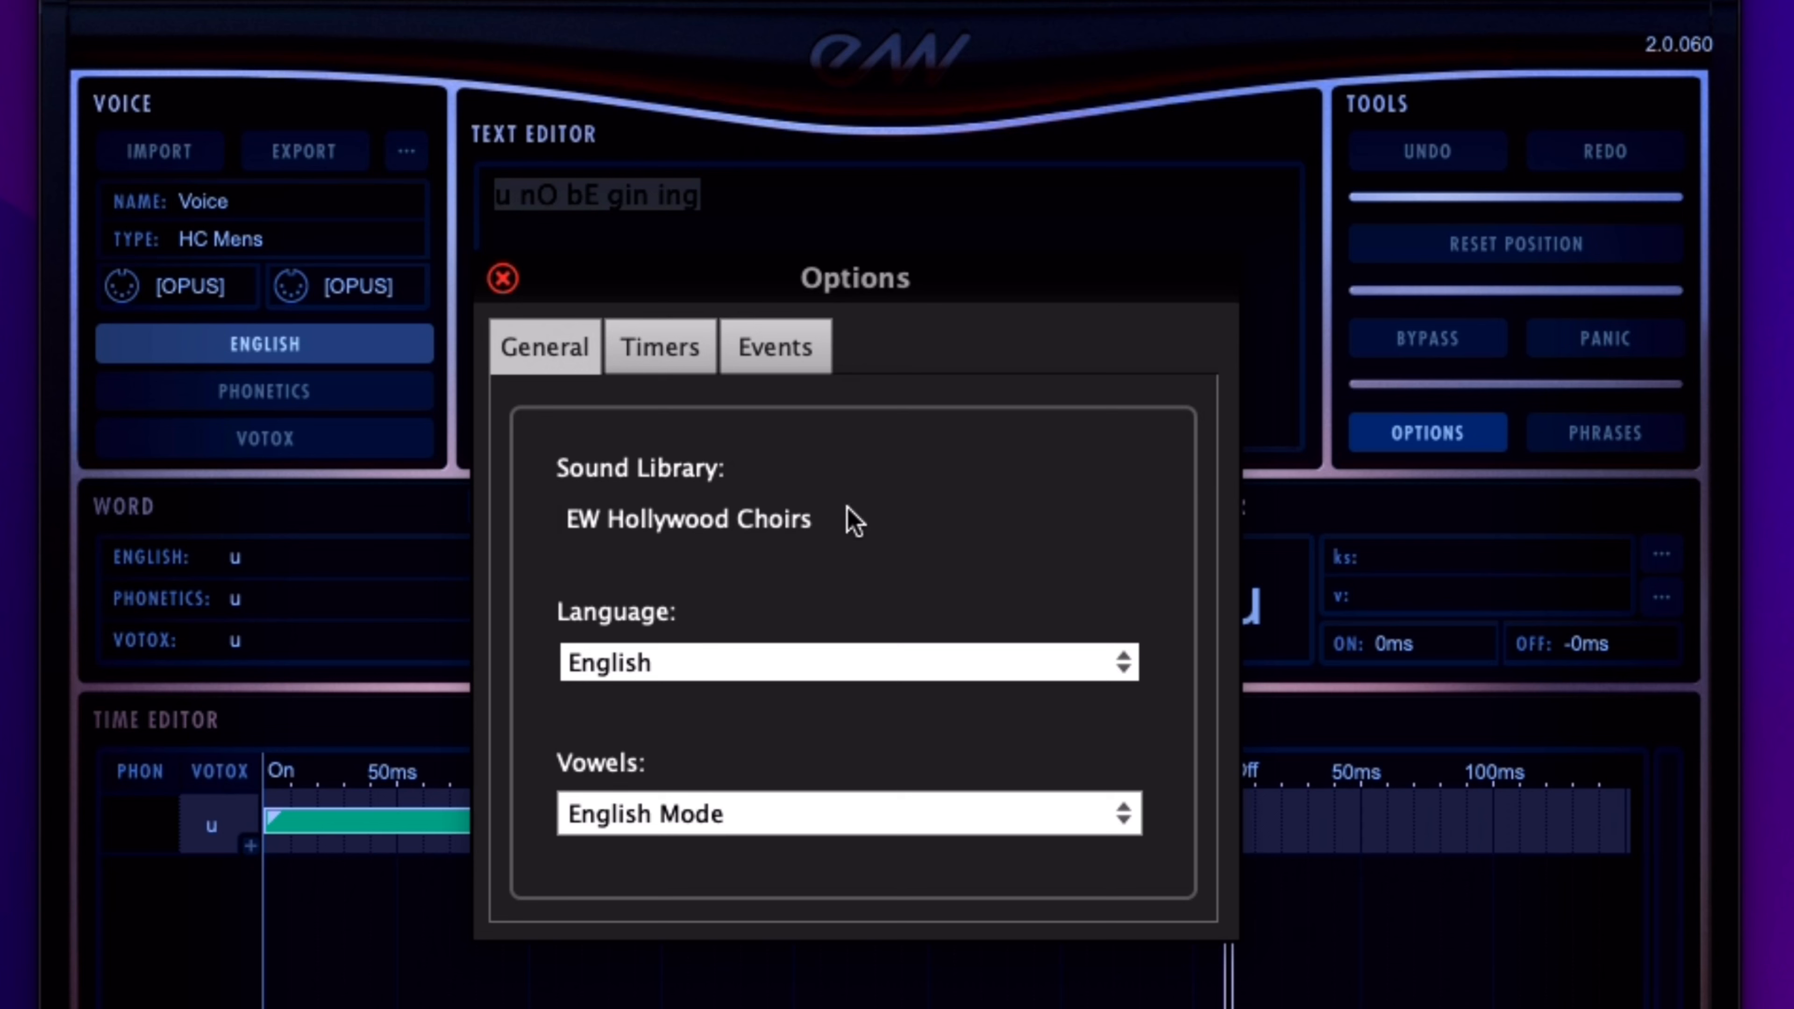
{"action": "left_click", "coordinate": [805, 813]}
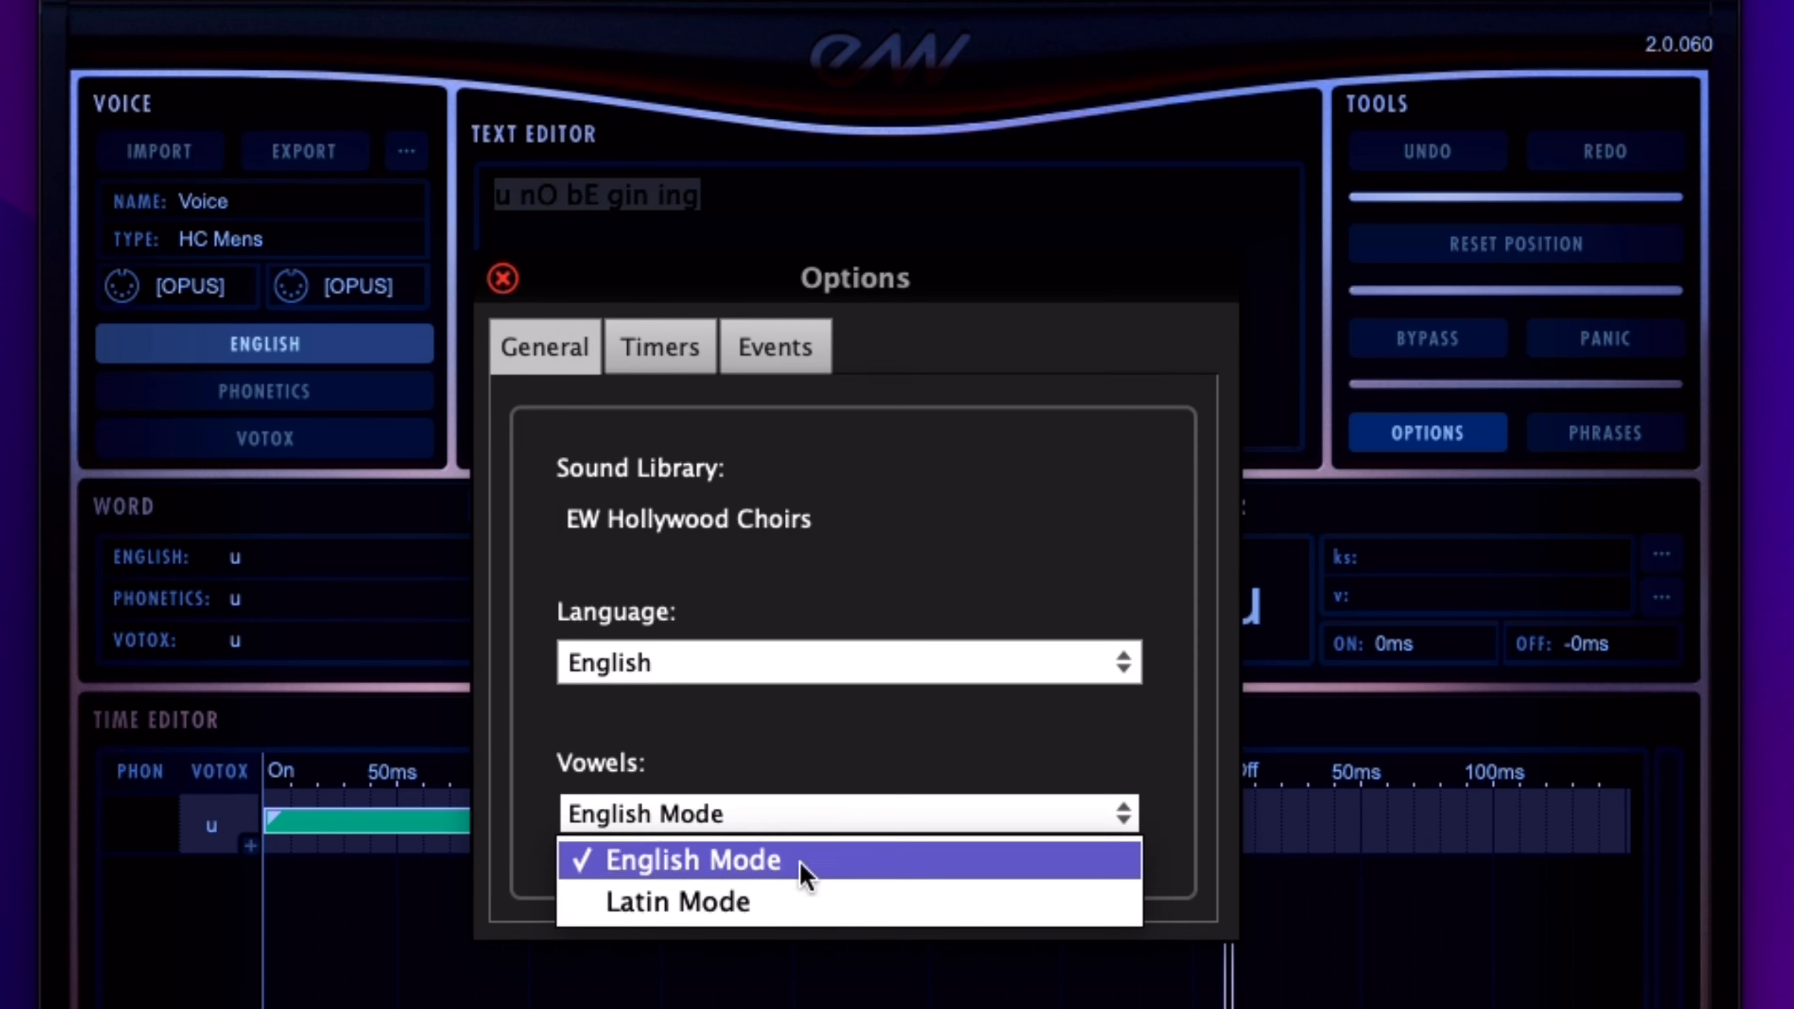
{"action": "left_click", "coordinate": [766, 613]}
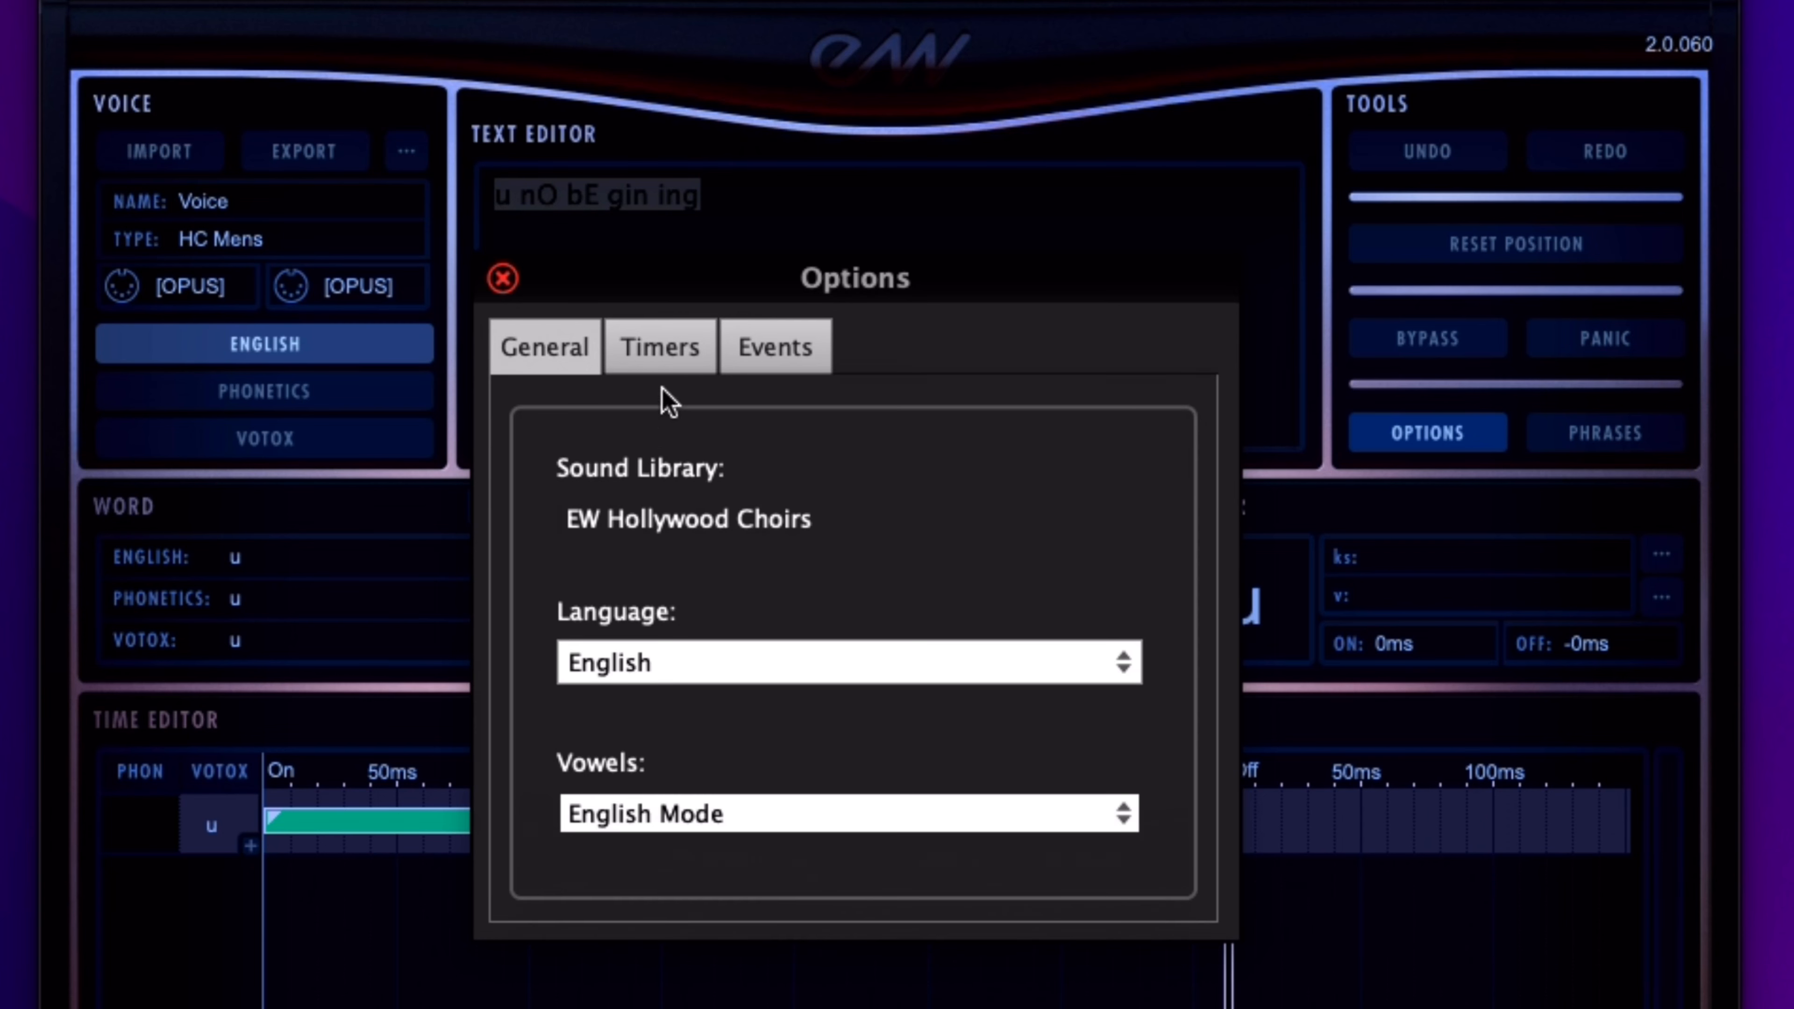
{"action": "left_click", "coordinate": [667, 343]}
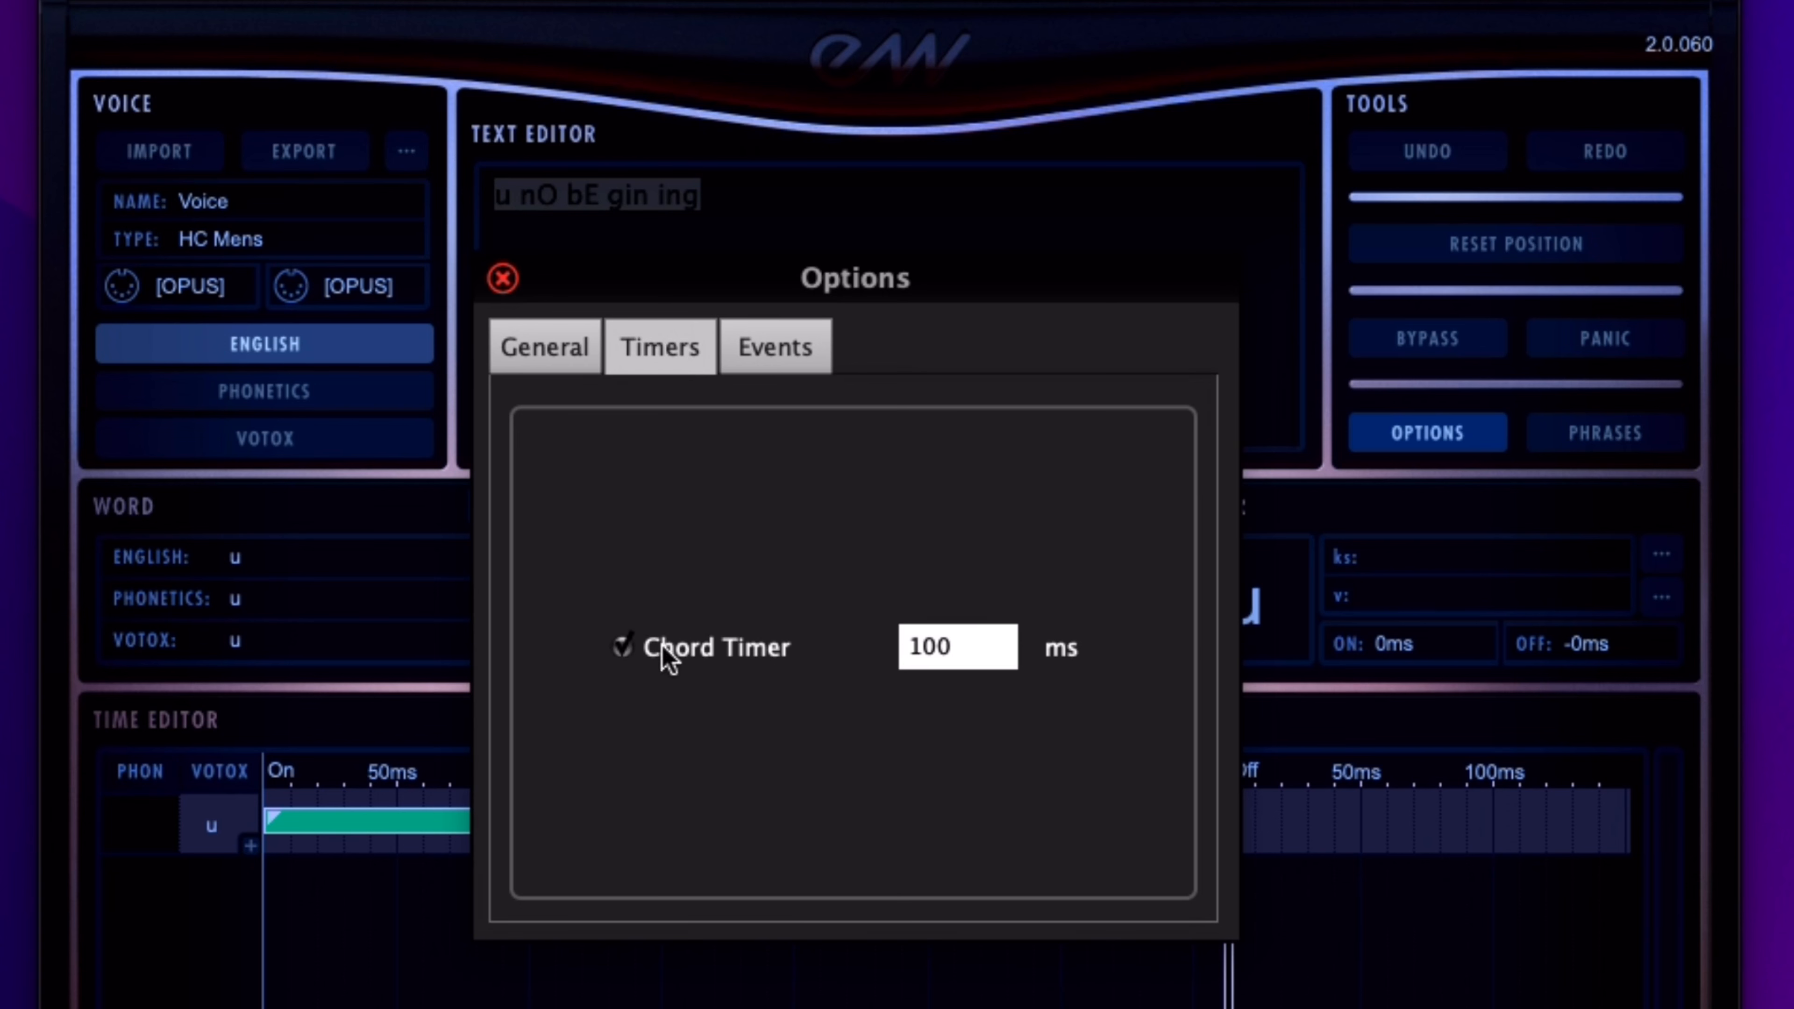
- Examine the event controller choices for Return to the Beginning and Hold Syllable, and close the options
{"action": "left_click", "coordinate": [782, 353]}
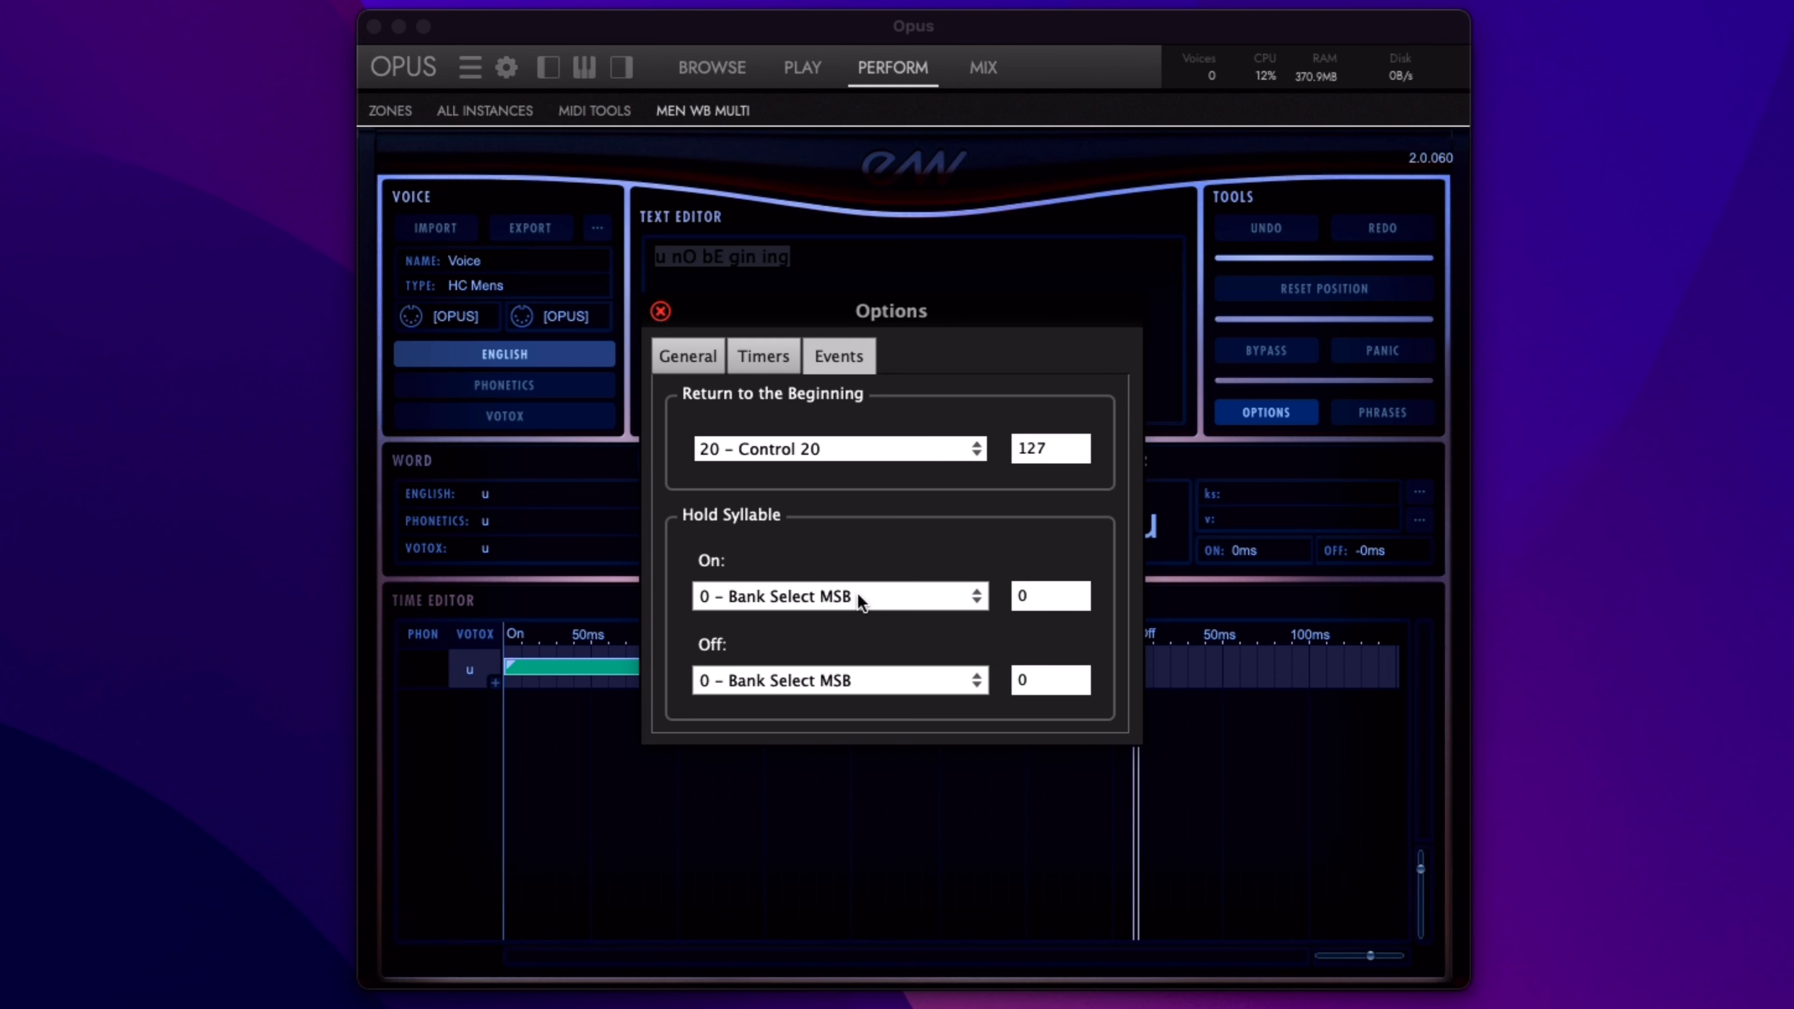
{"action": "left_click", "coordinate": [910, 449]}
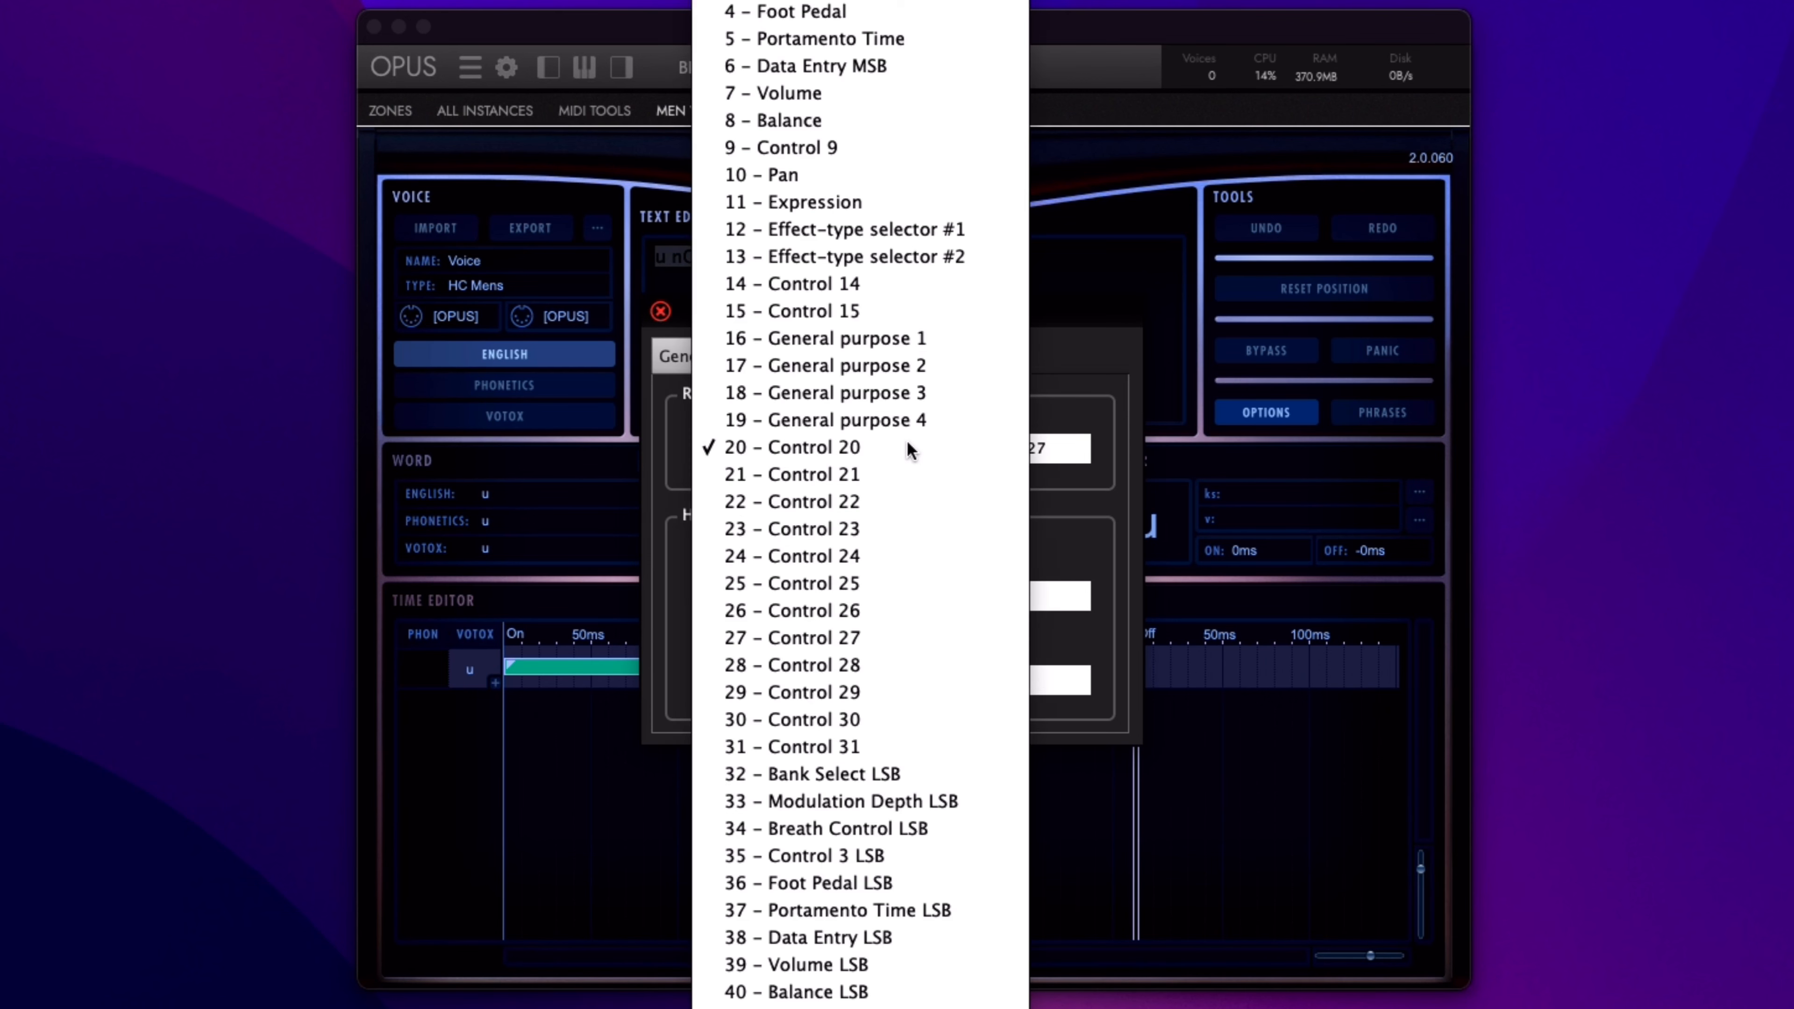
{"action": "left_click", "coordinate": [1126, 385]}
{"action": "left_click", "coordinate": [845, 454]}
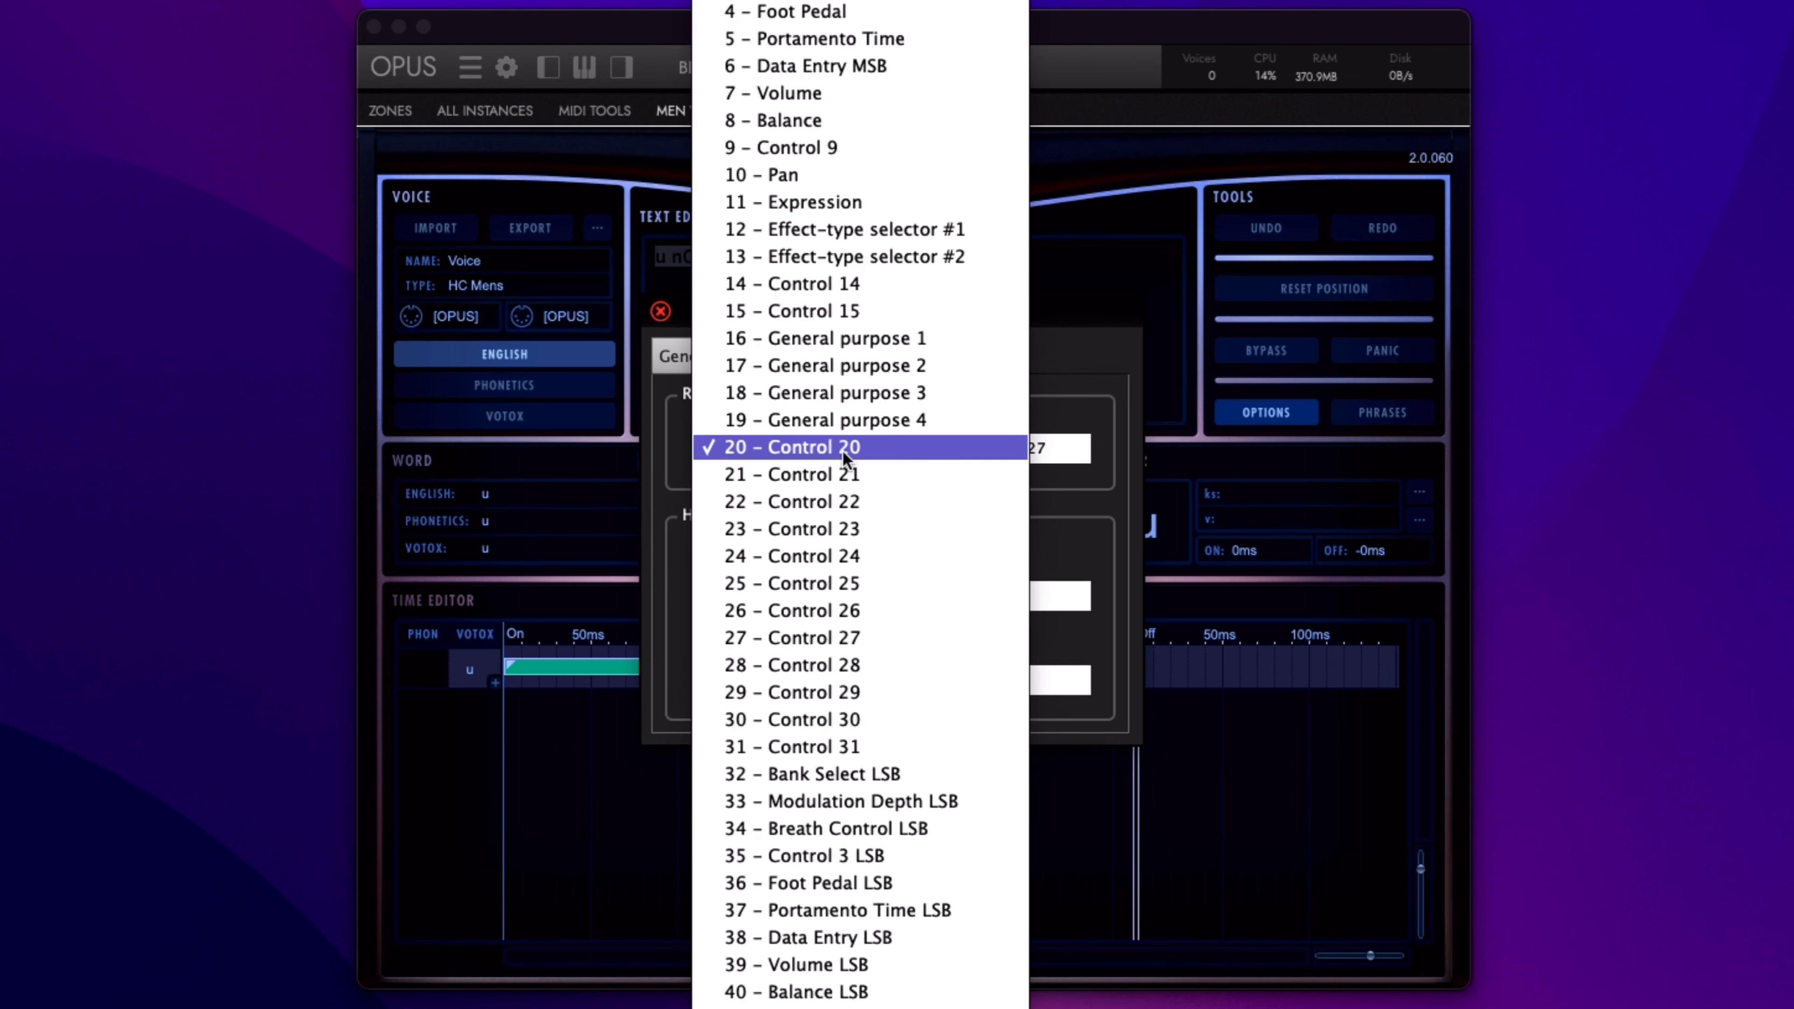
{"action": "left_click", "coordinate": [1077, 399]}
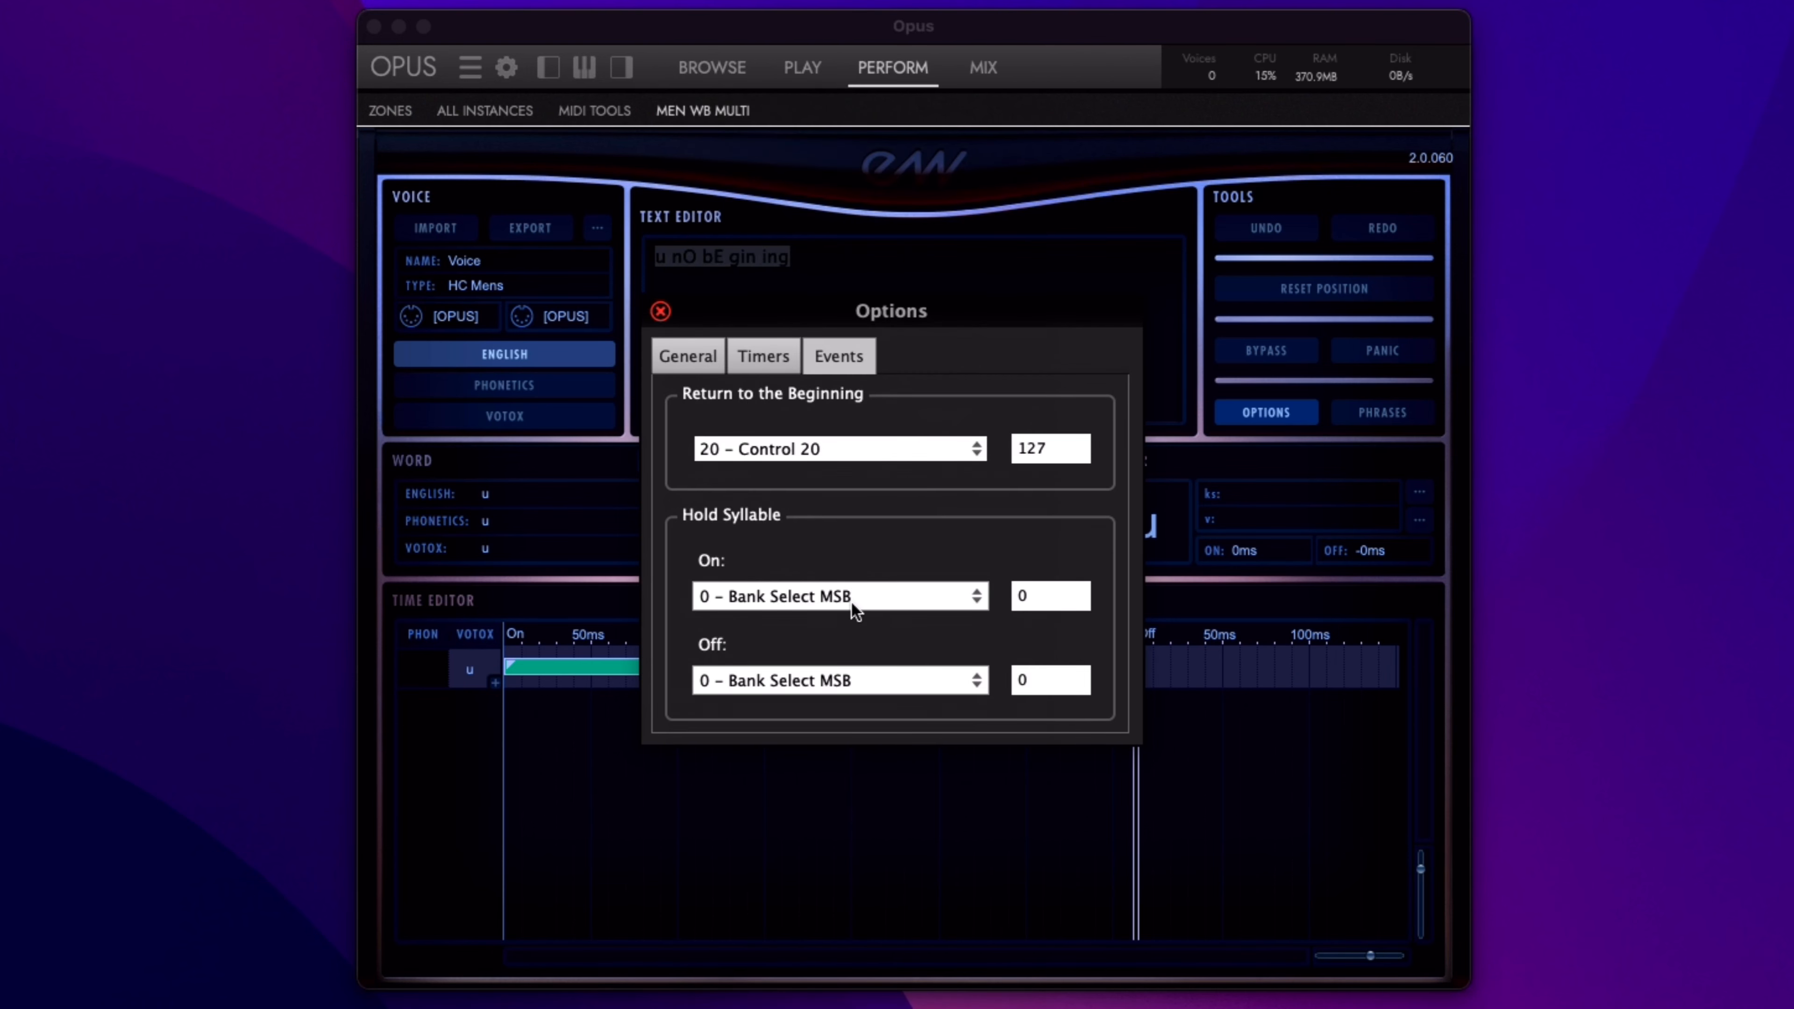
{"action": "left_click", "coordinate": [931, 600]}
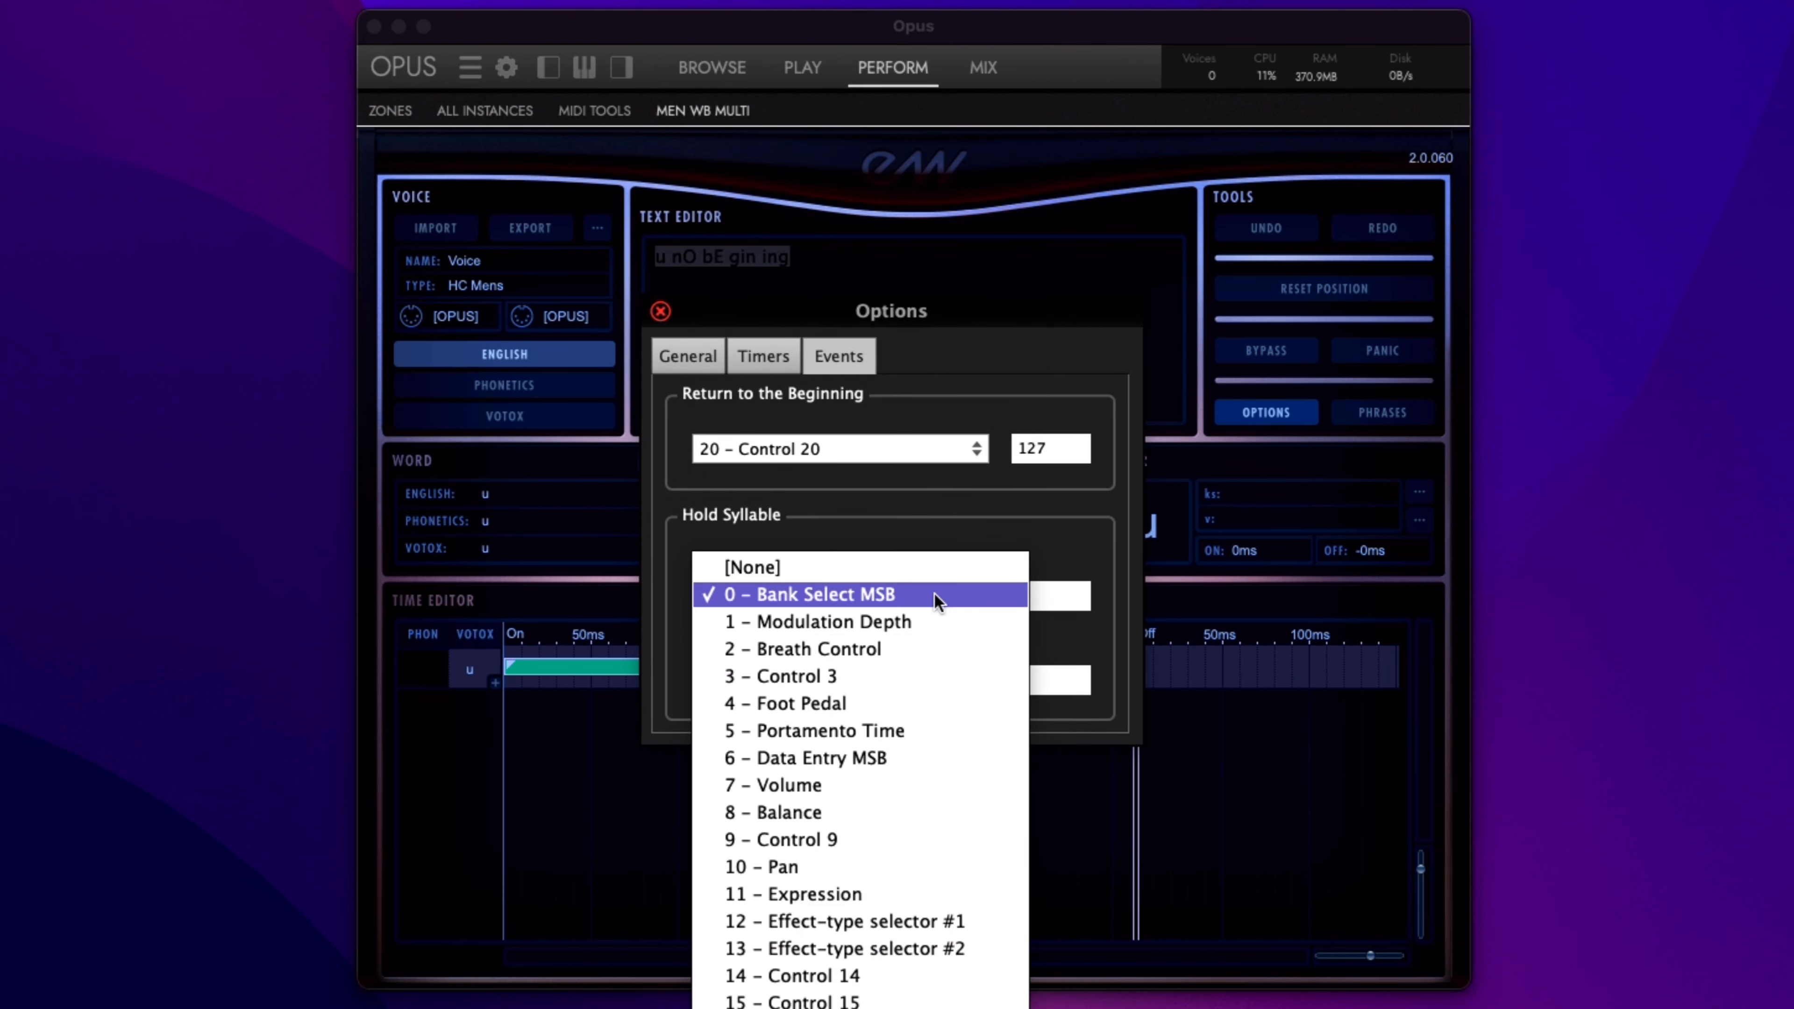
{"action": "left_click", "coordinate": [1062, 539]}
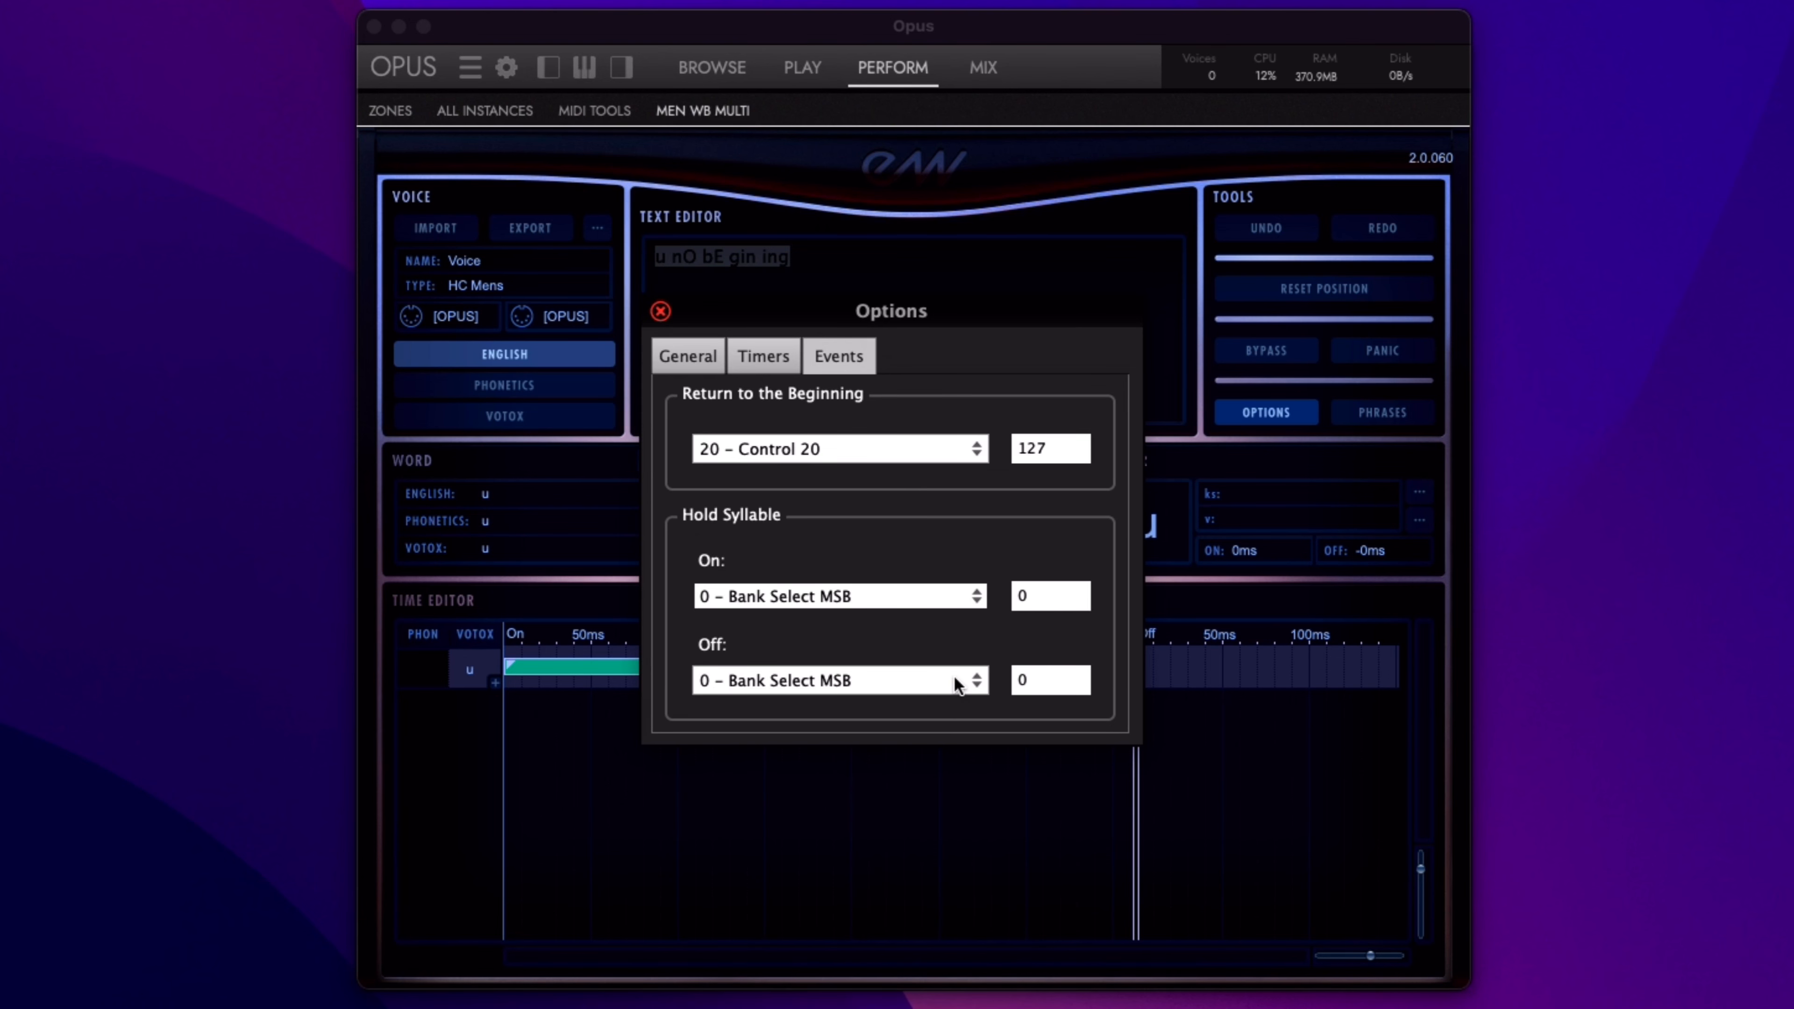
{"action": "left_click", "coordinate": [661, 312]}
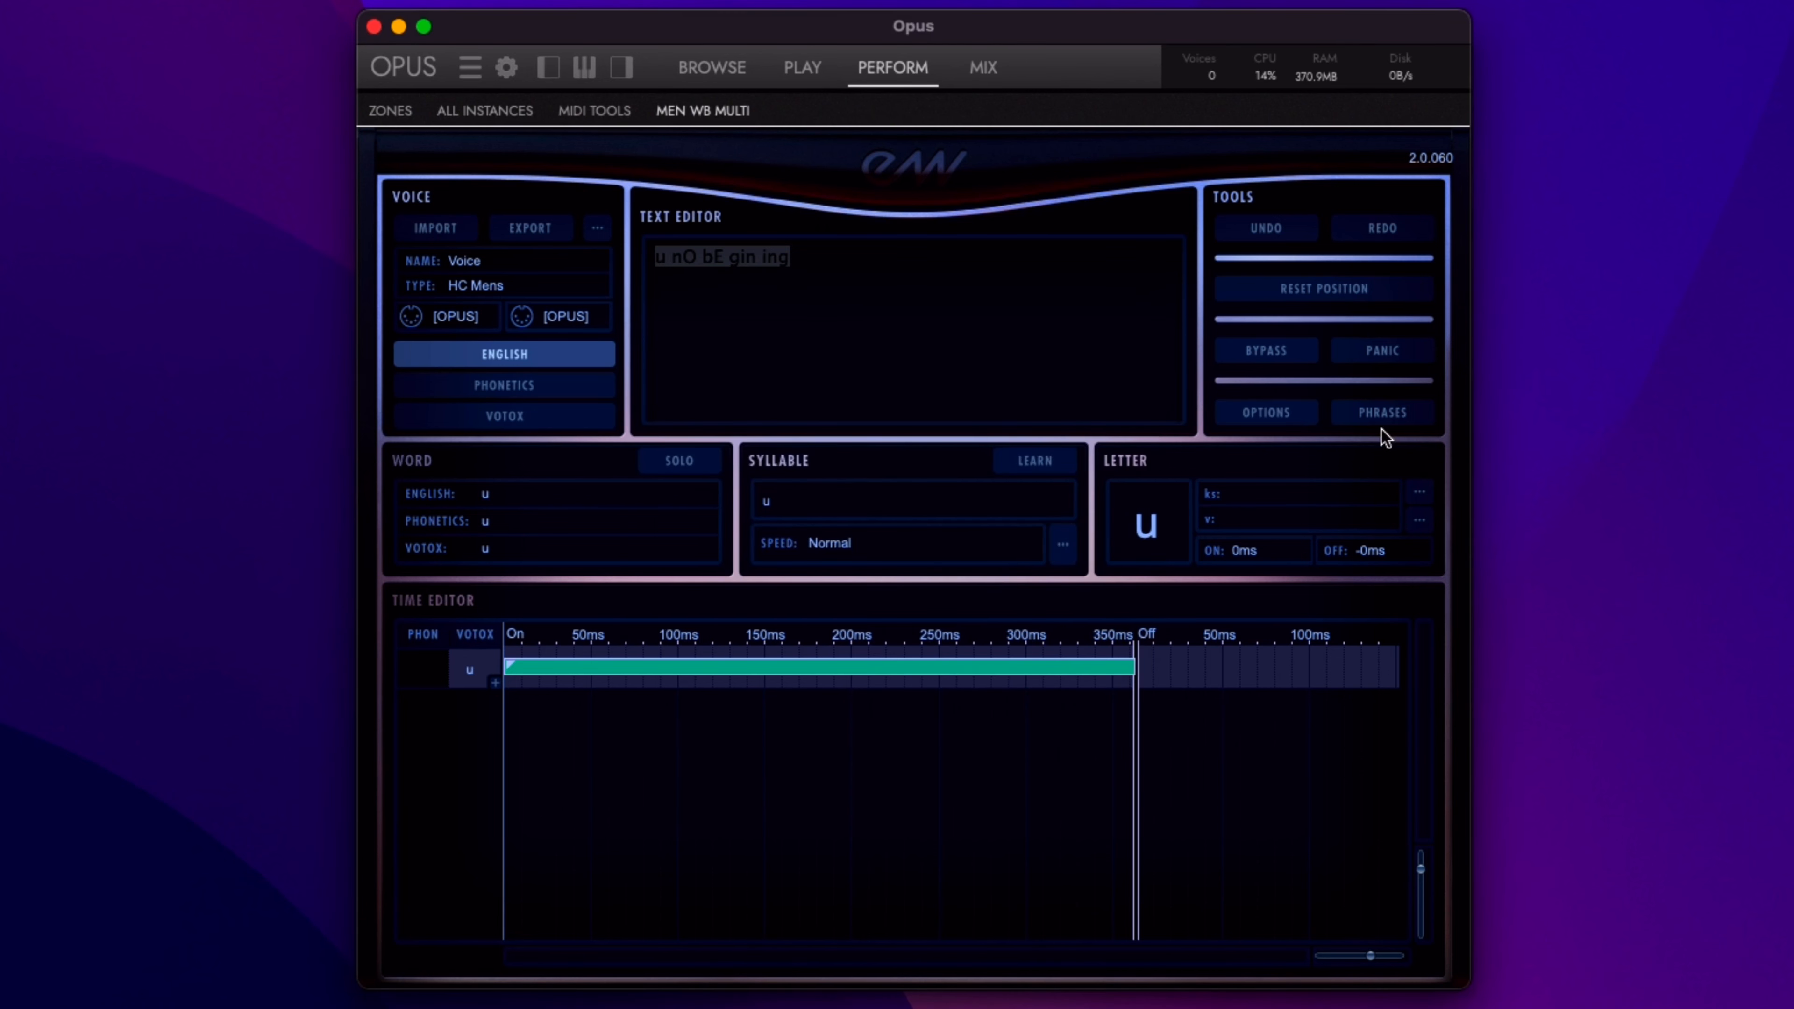
- Browse the phrase categories and load the English phrase beginning "Genesis Into Your" into the text editor
{"action": "left_click", "coordinate": [1384, 414]}
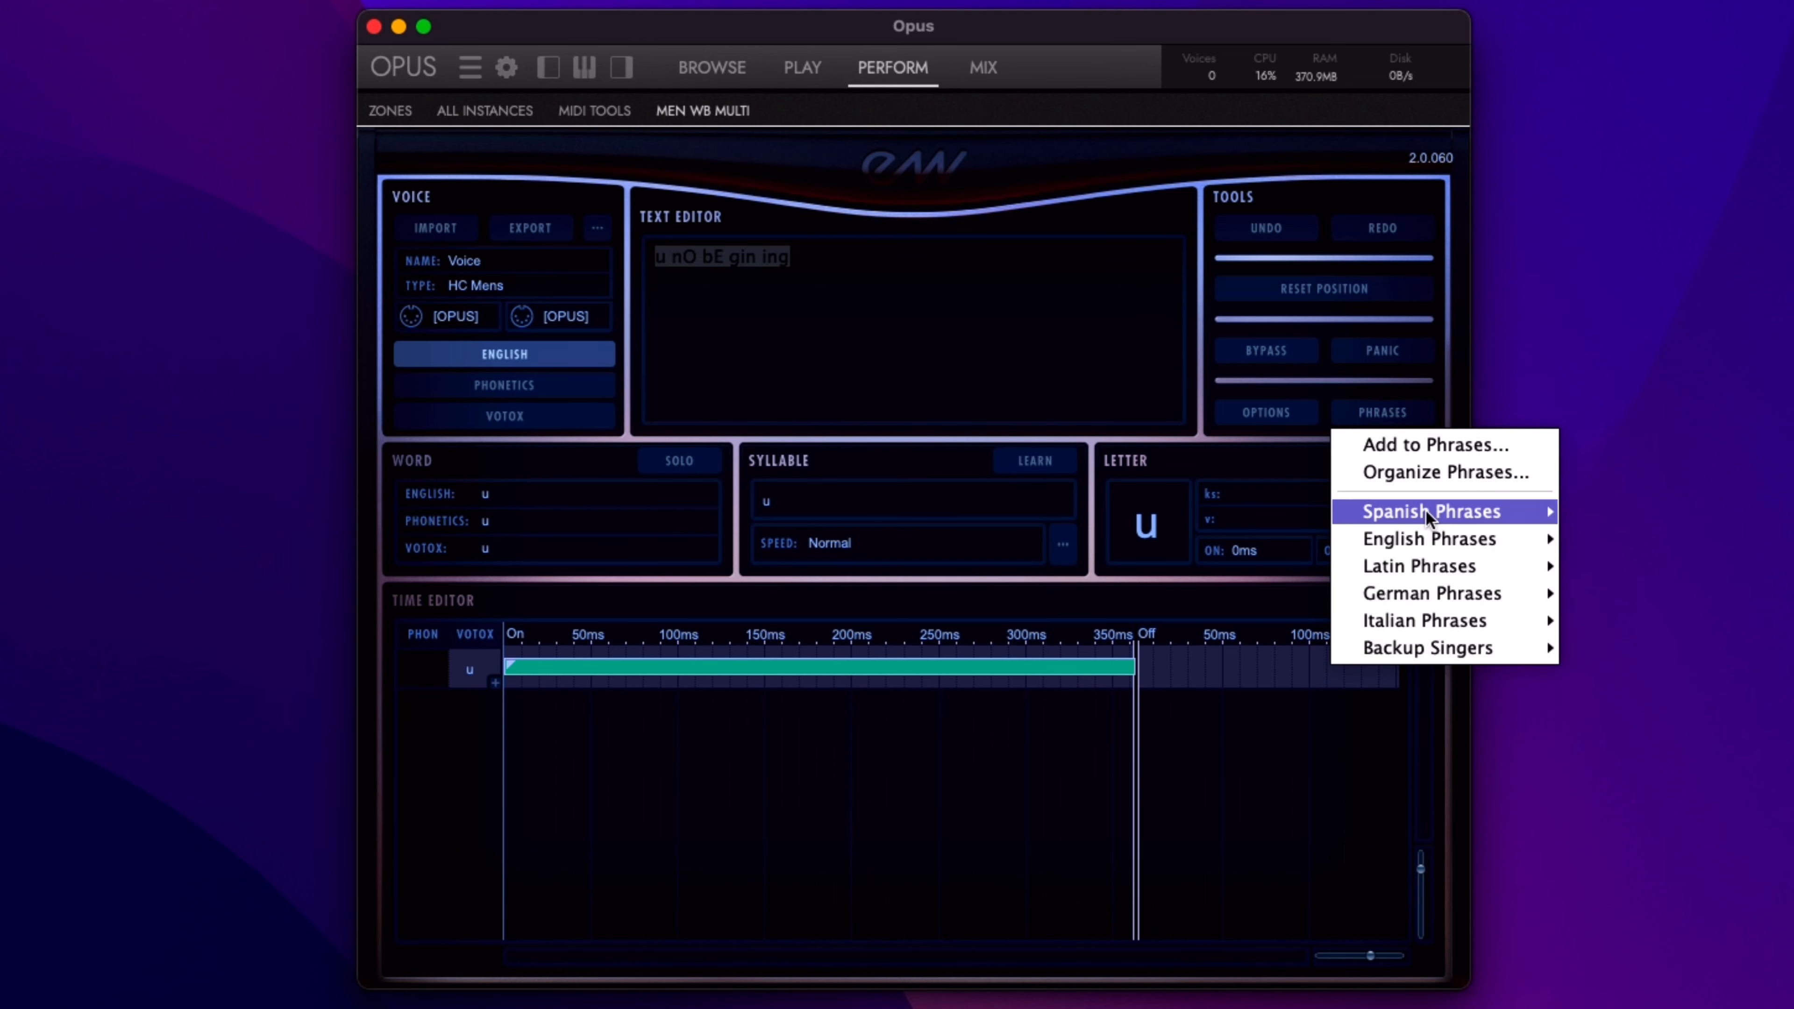
{"action": "mouse_move", "coordinate": [1428, 543]}
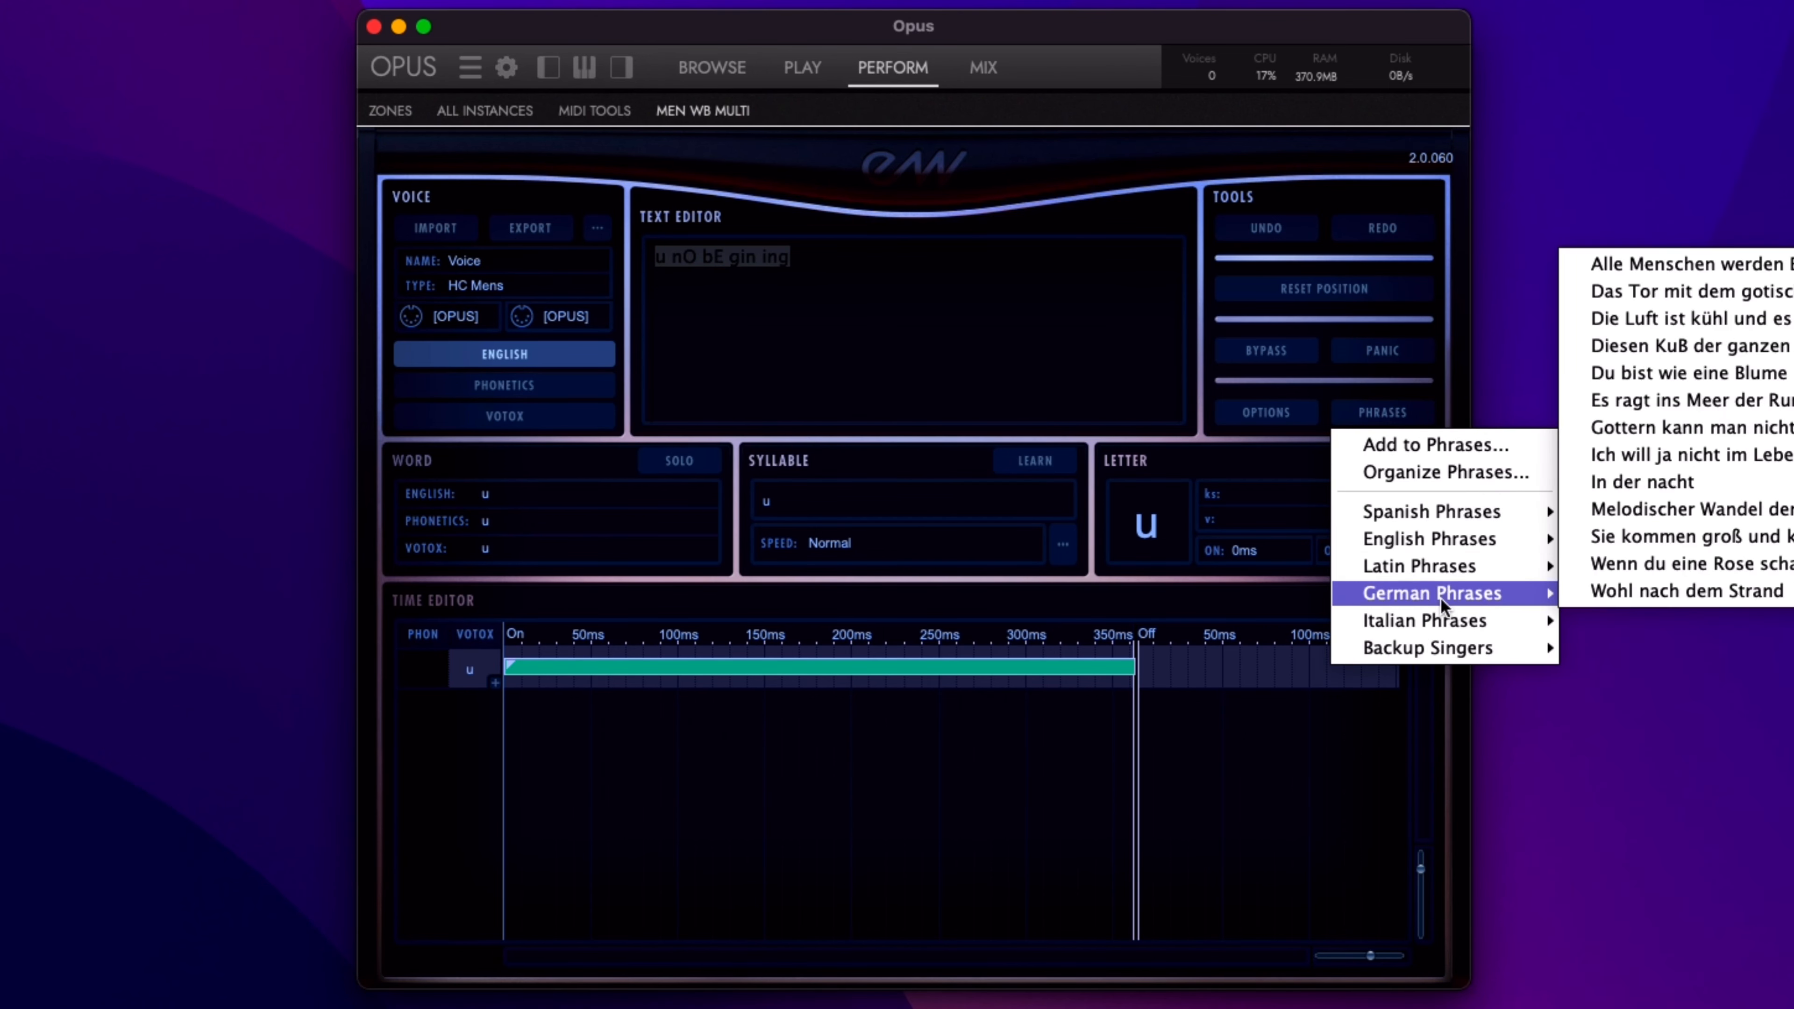
{"action": "mouse_move", "coordinate": [1443, 615]}
{"action": "mouse_move", "coordinate": [1460, 646]}
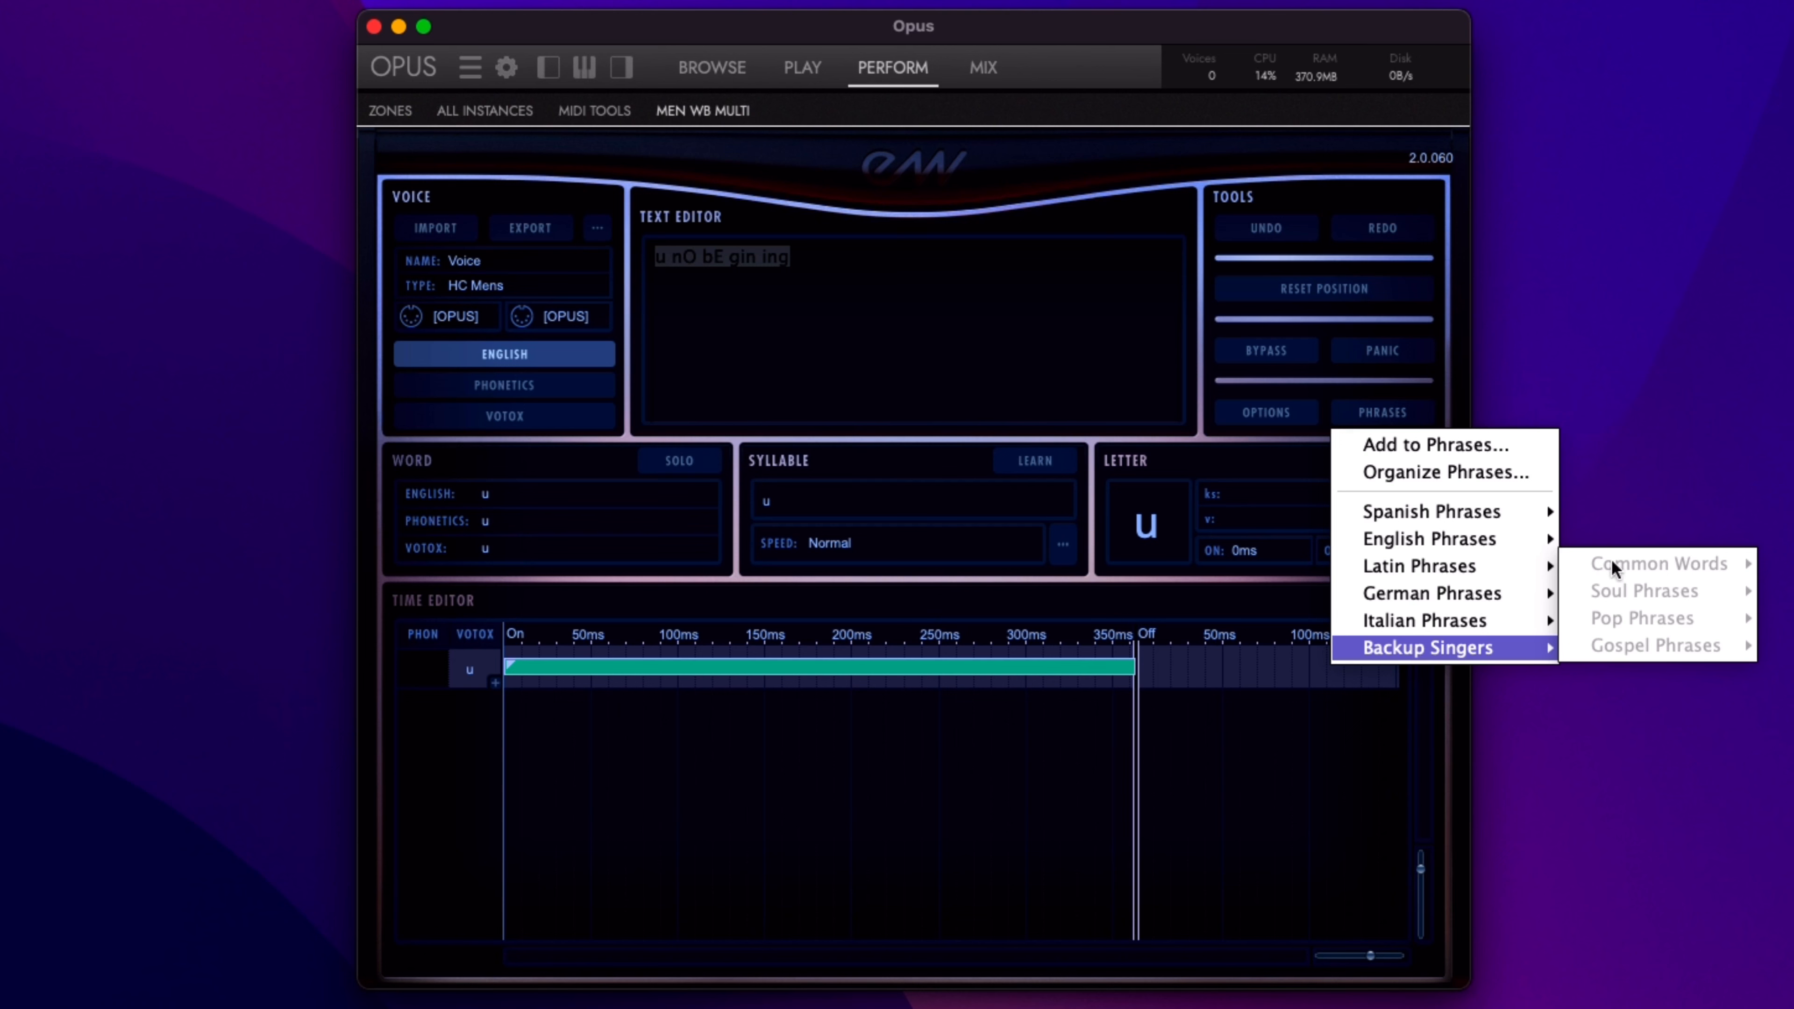
{"action": "mouse_move", "coordinate": [1441, 510]}
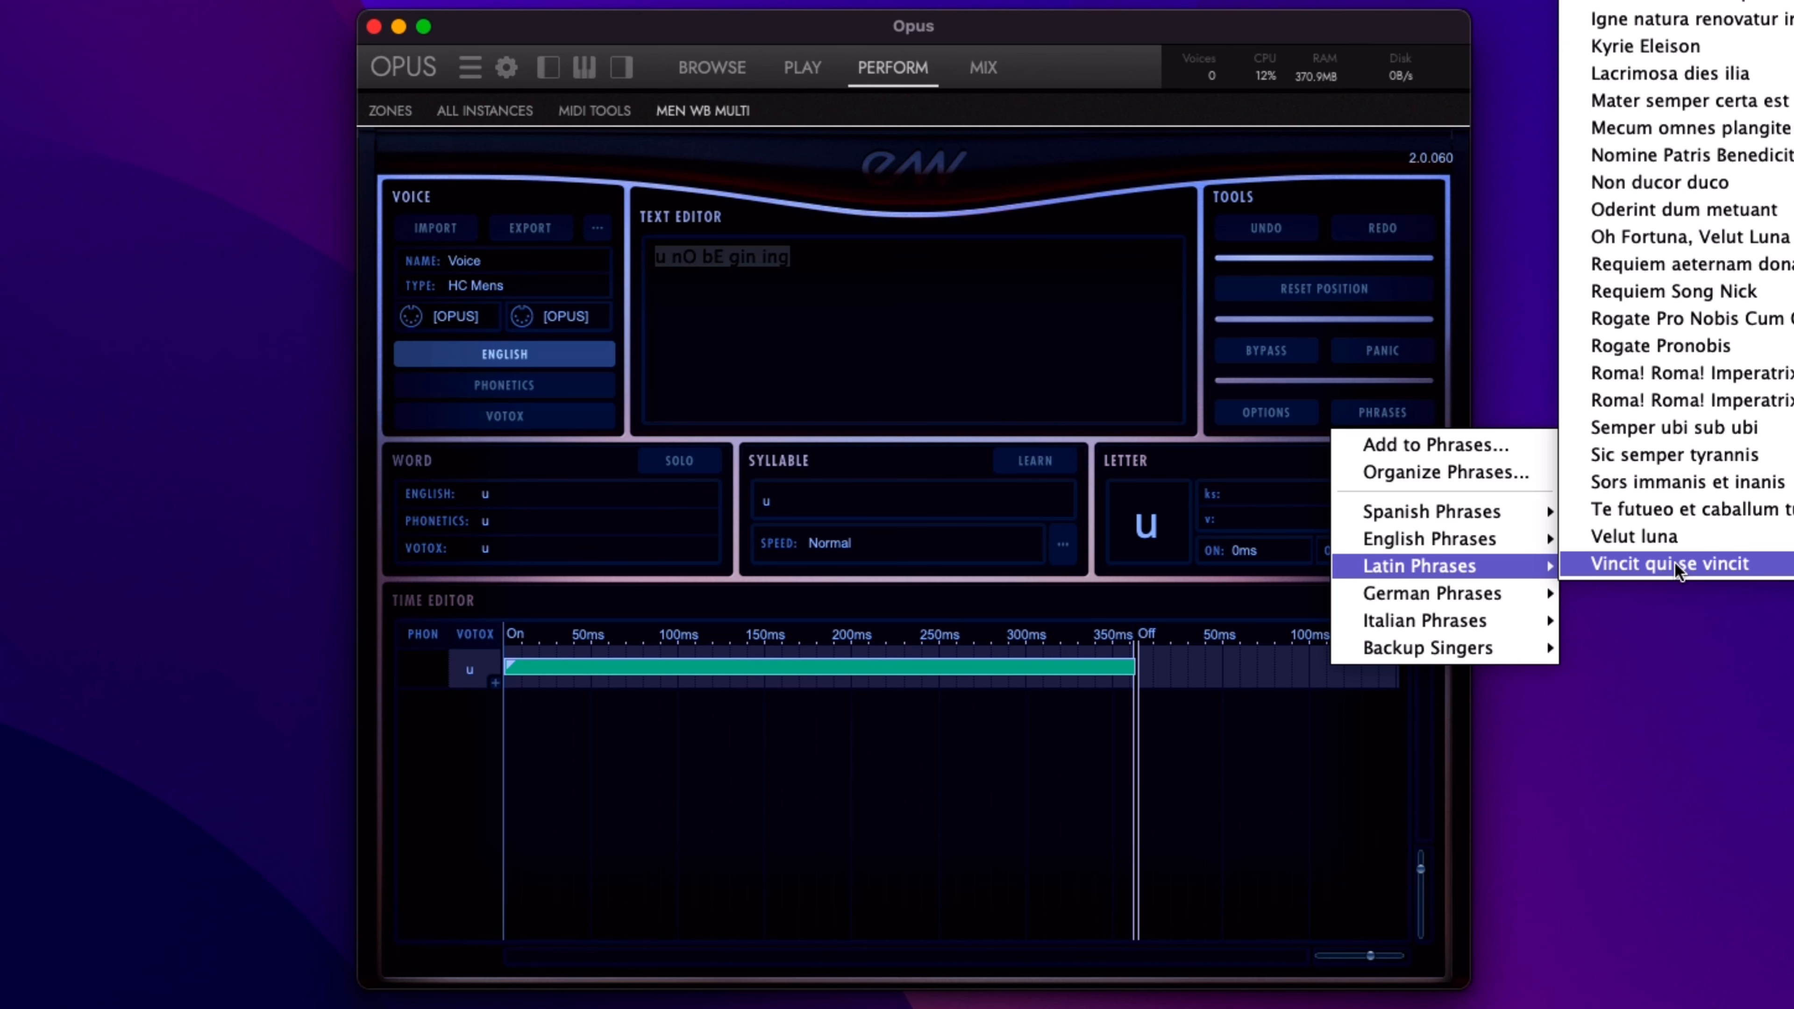
{"action": "mouse_move", "coordinate": [1492, 547]}
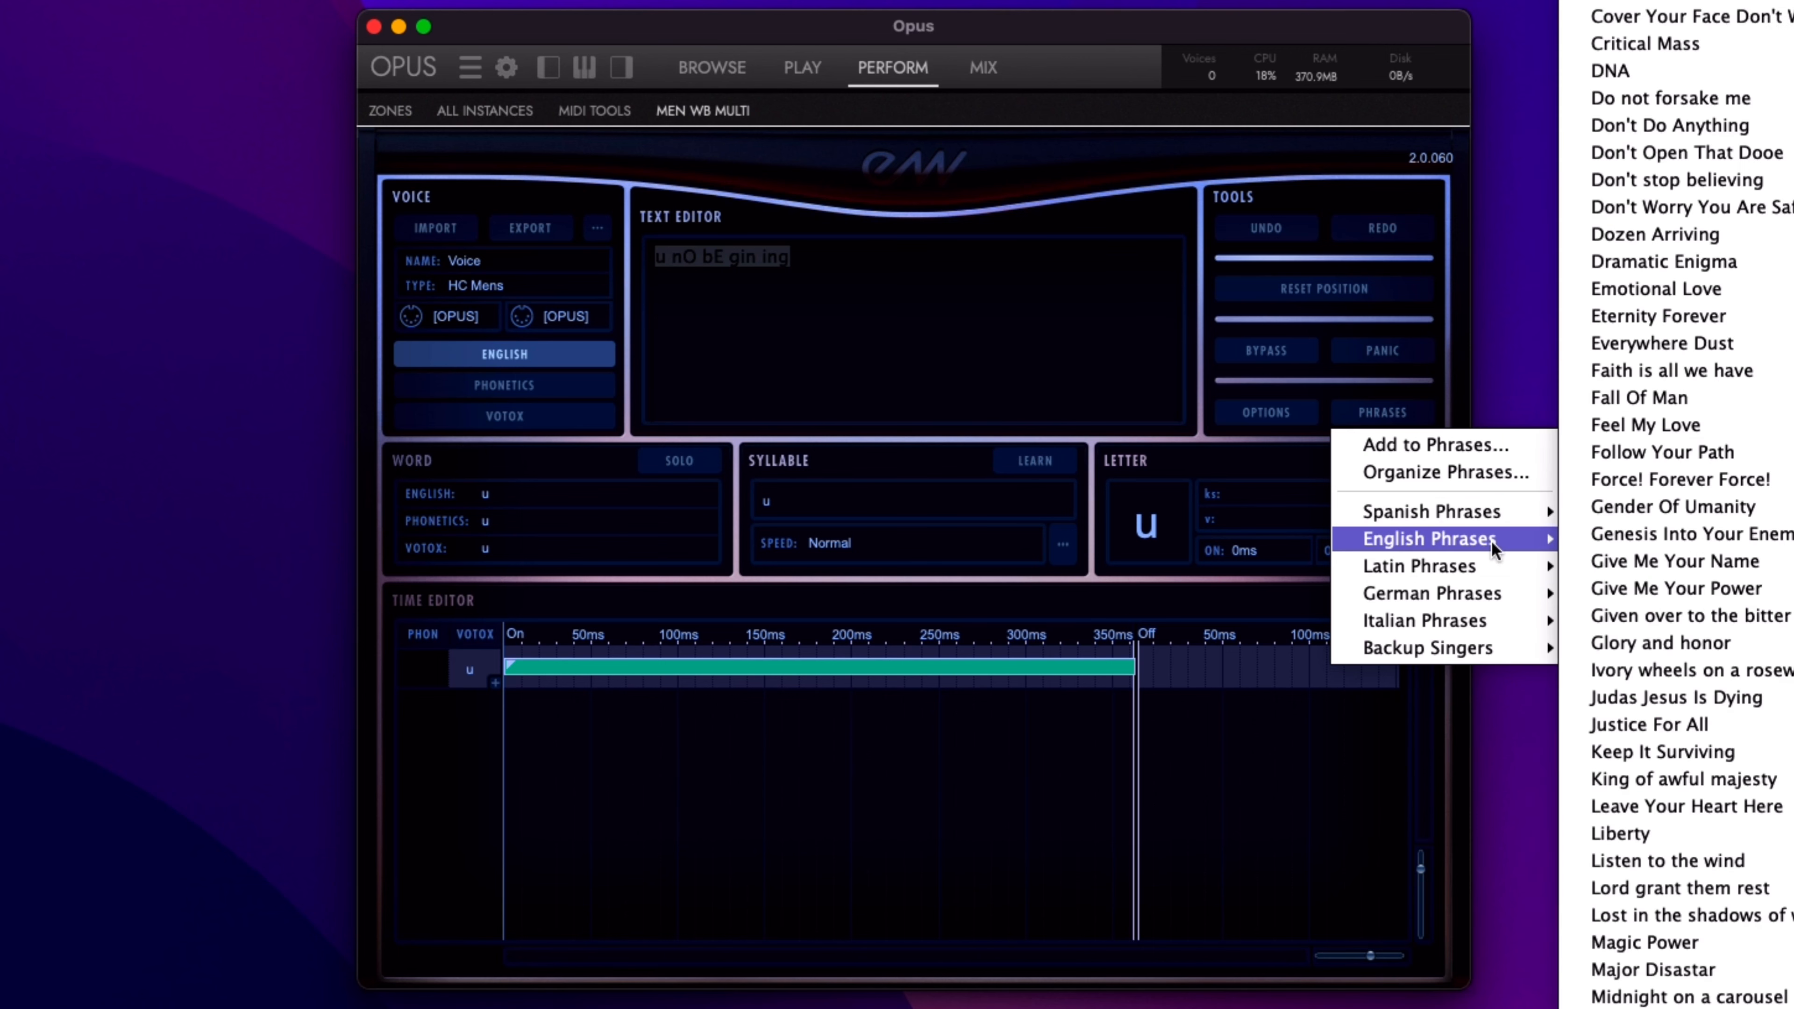
{"action": "left_click", "coordinate": [1660, 533]}
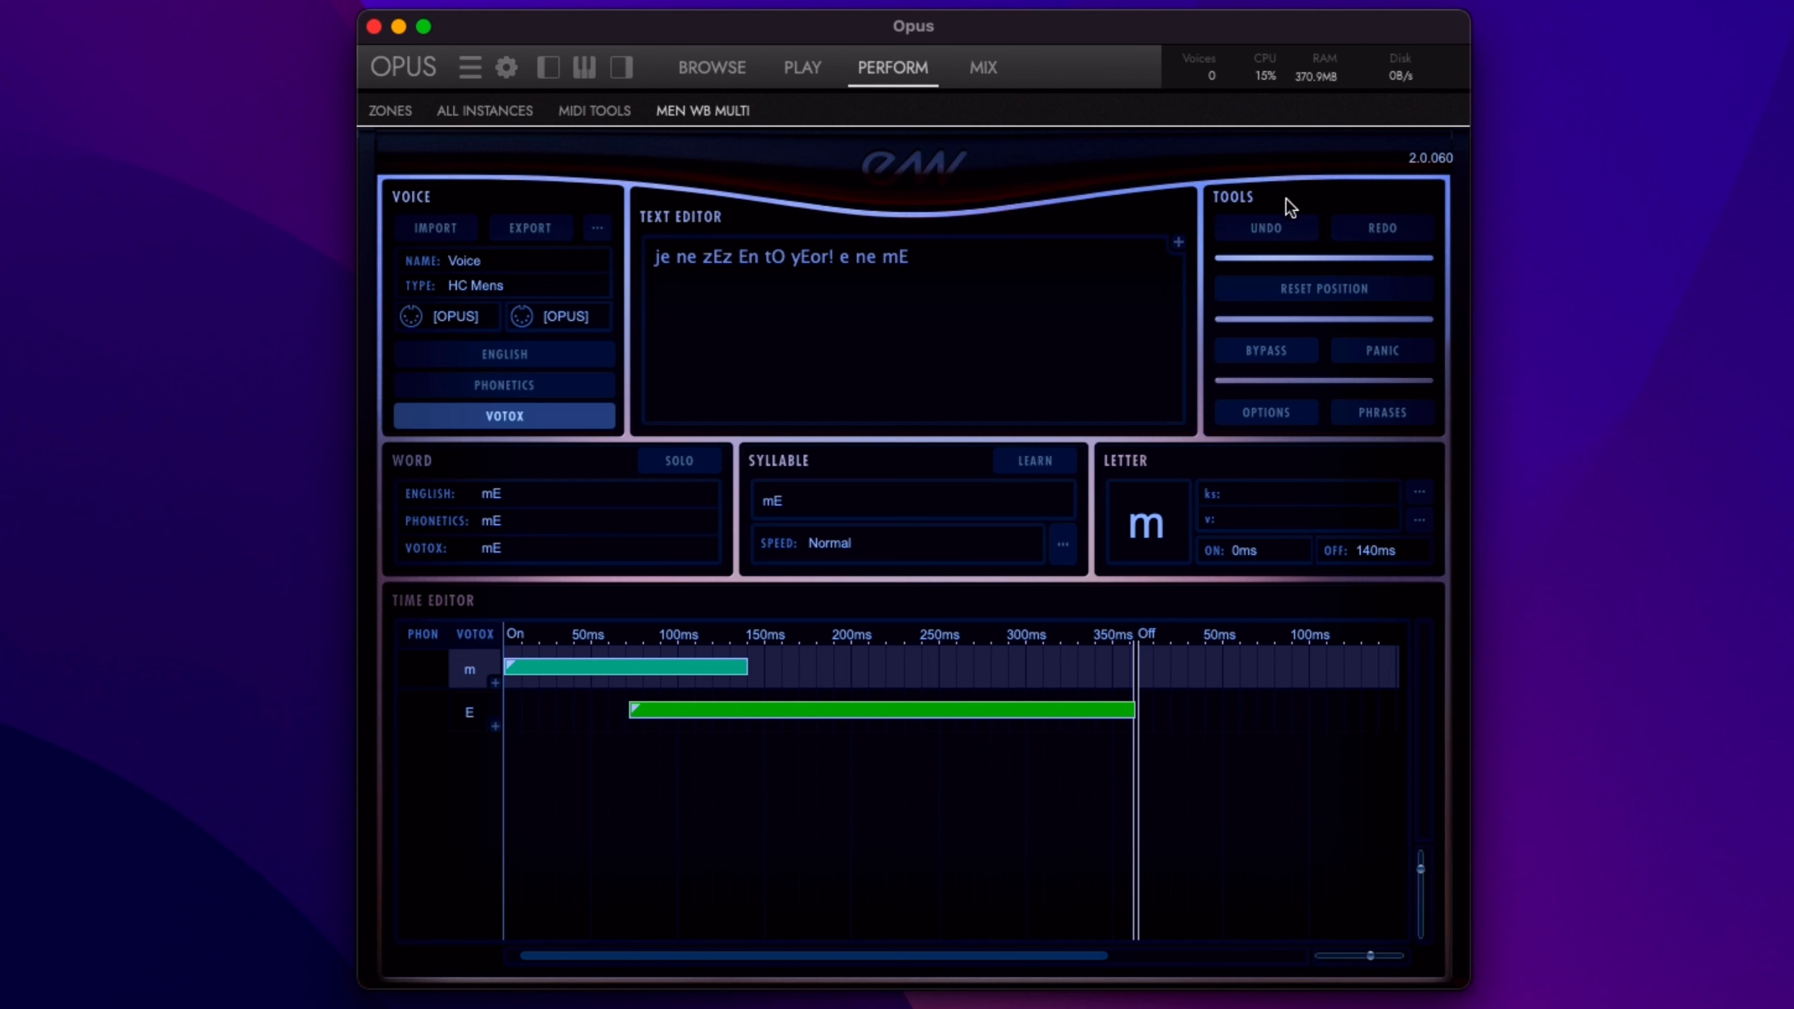
- Undo and redo the loading of the phrase, and look at the phrase categories again
{"action": "left_click", "coordinate": [1276, 225]}
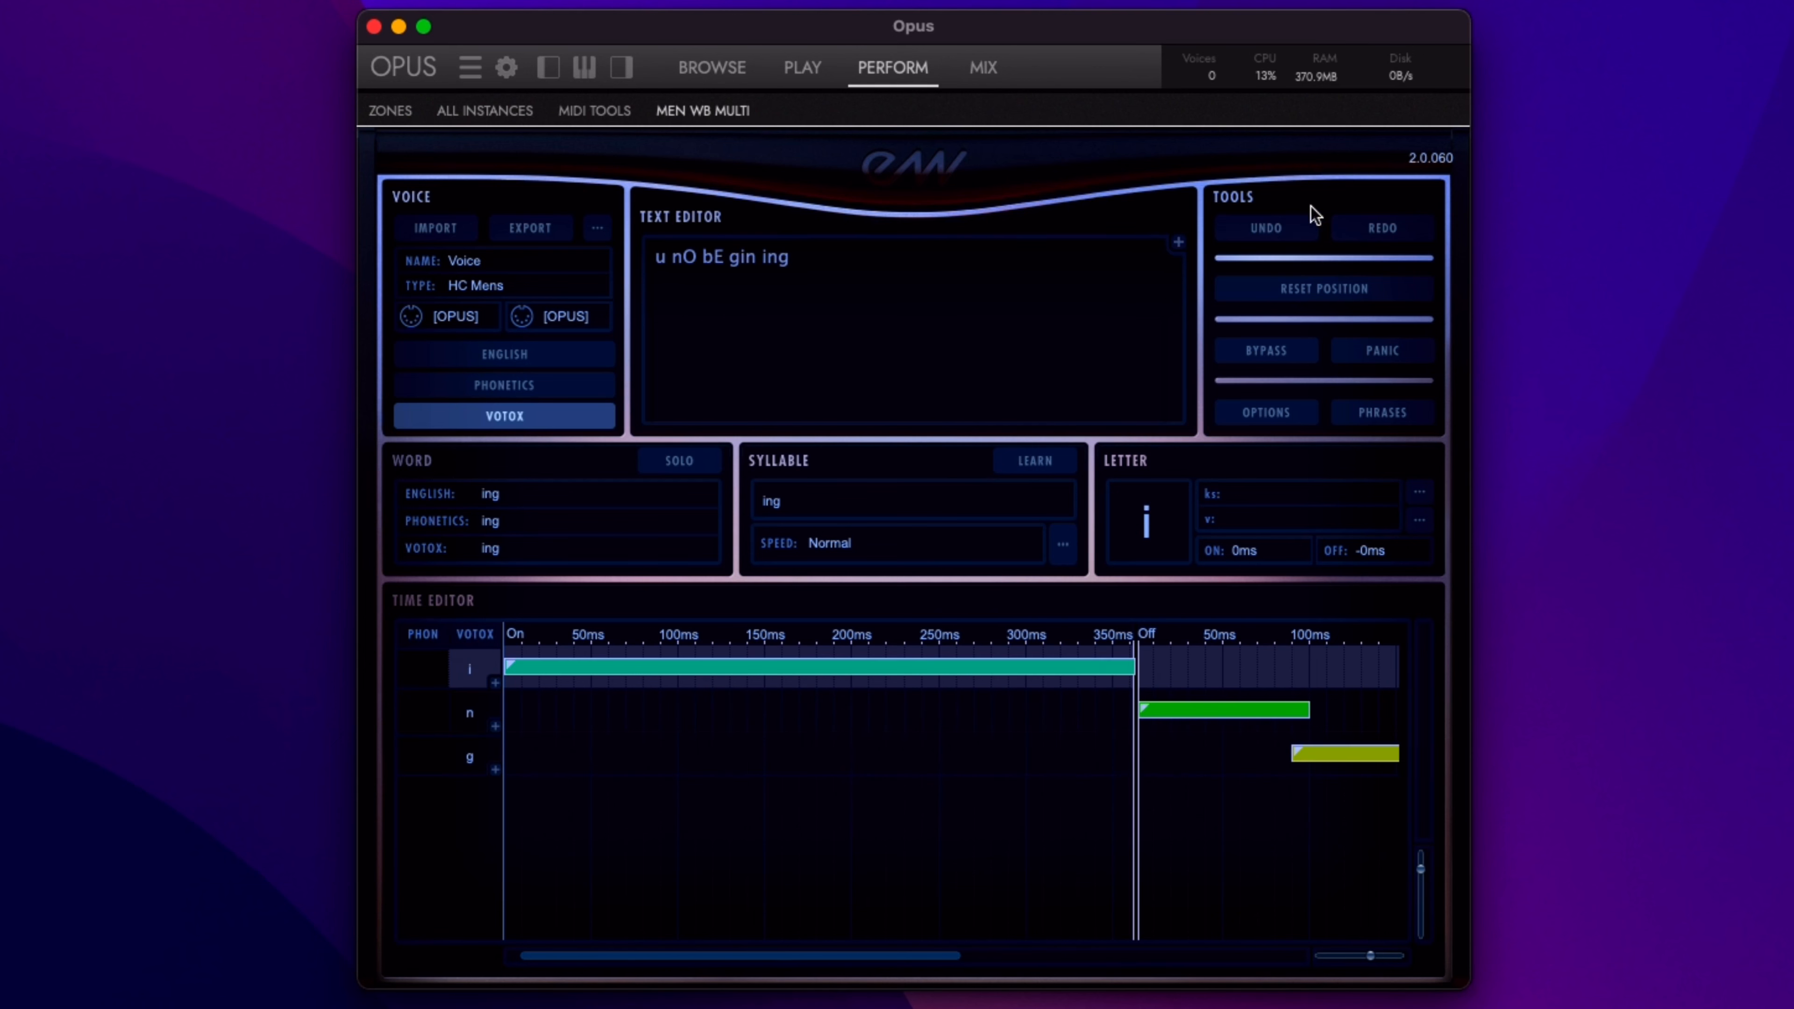
{"action": "left_click", "coordinate": [1395, 228]}
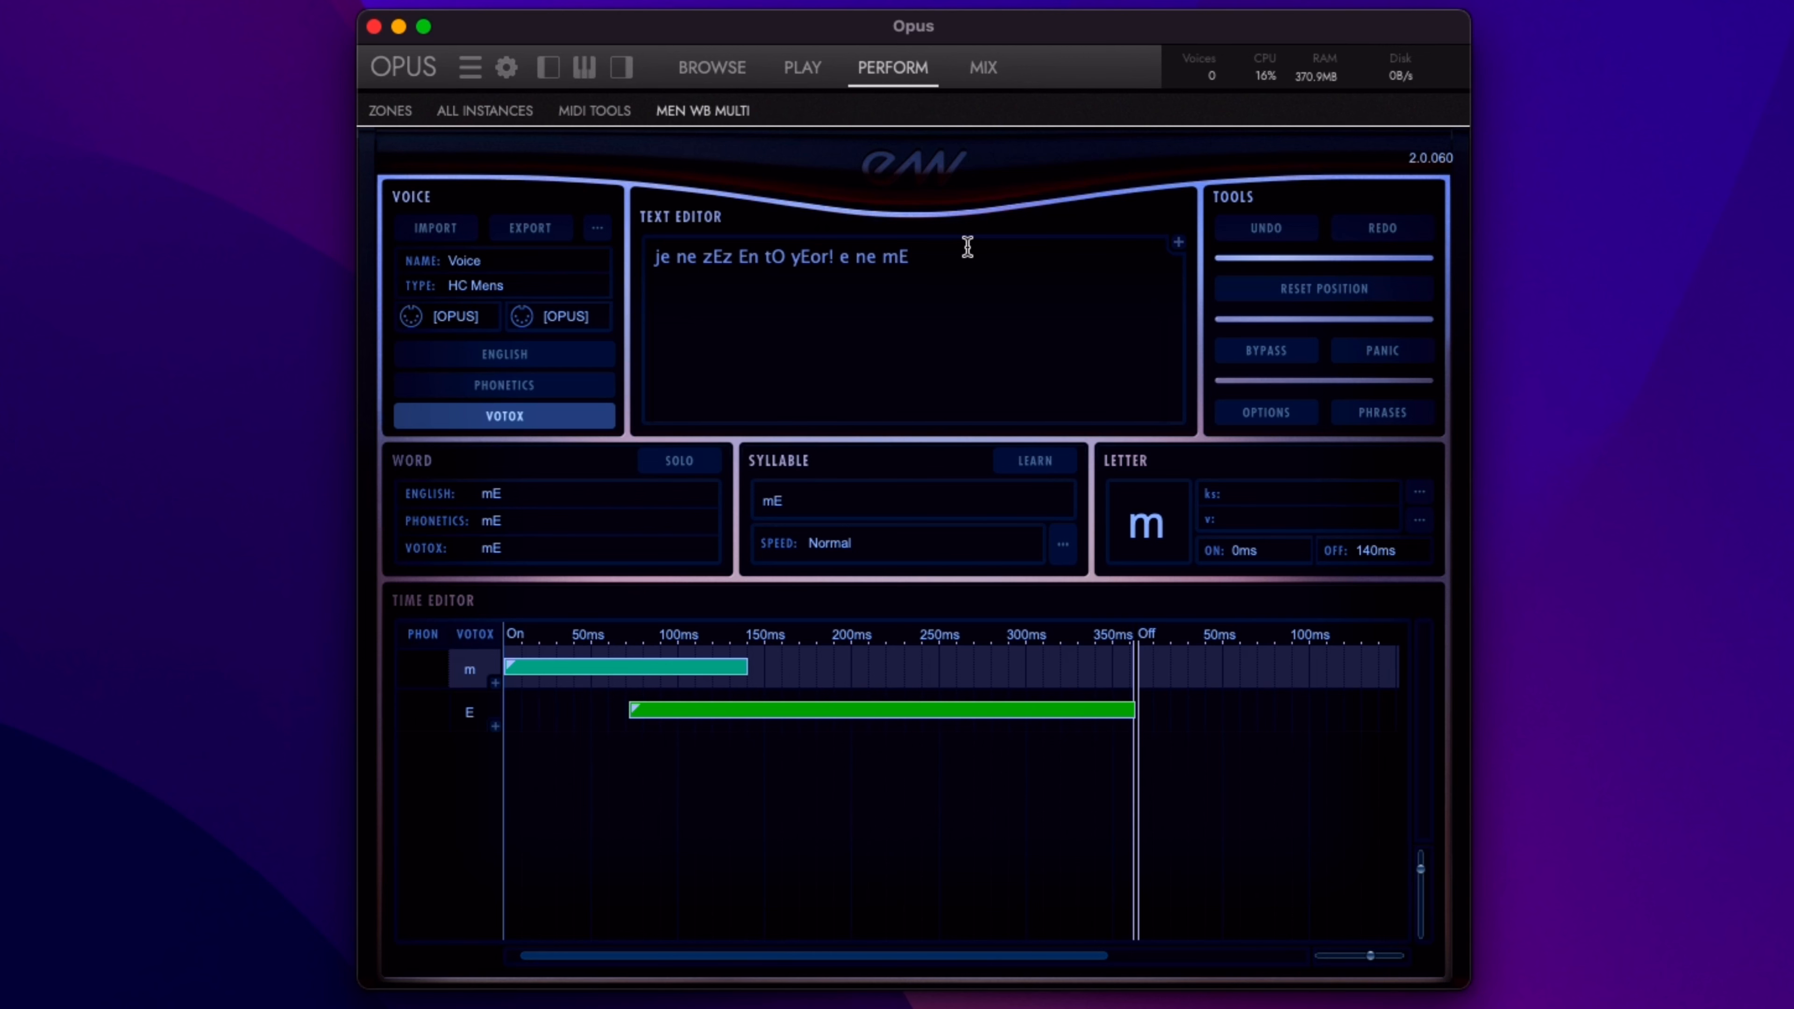
{"action": "left_click", "coordinate": [1382, 412]}
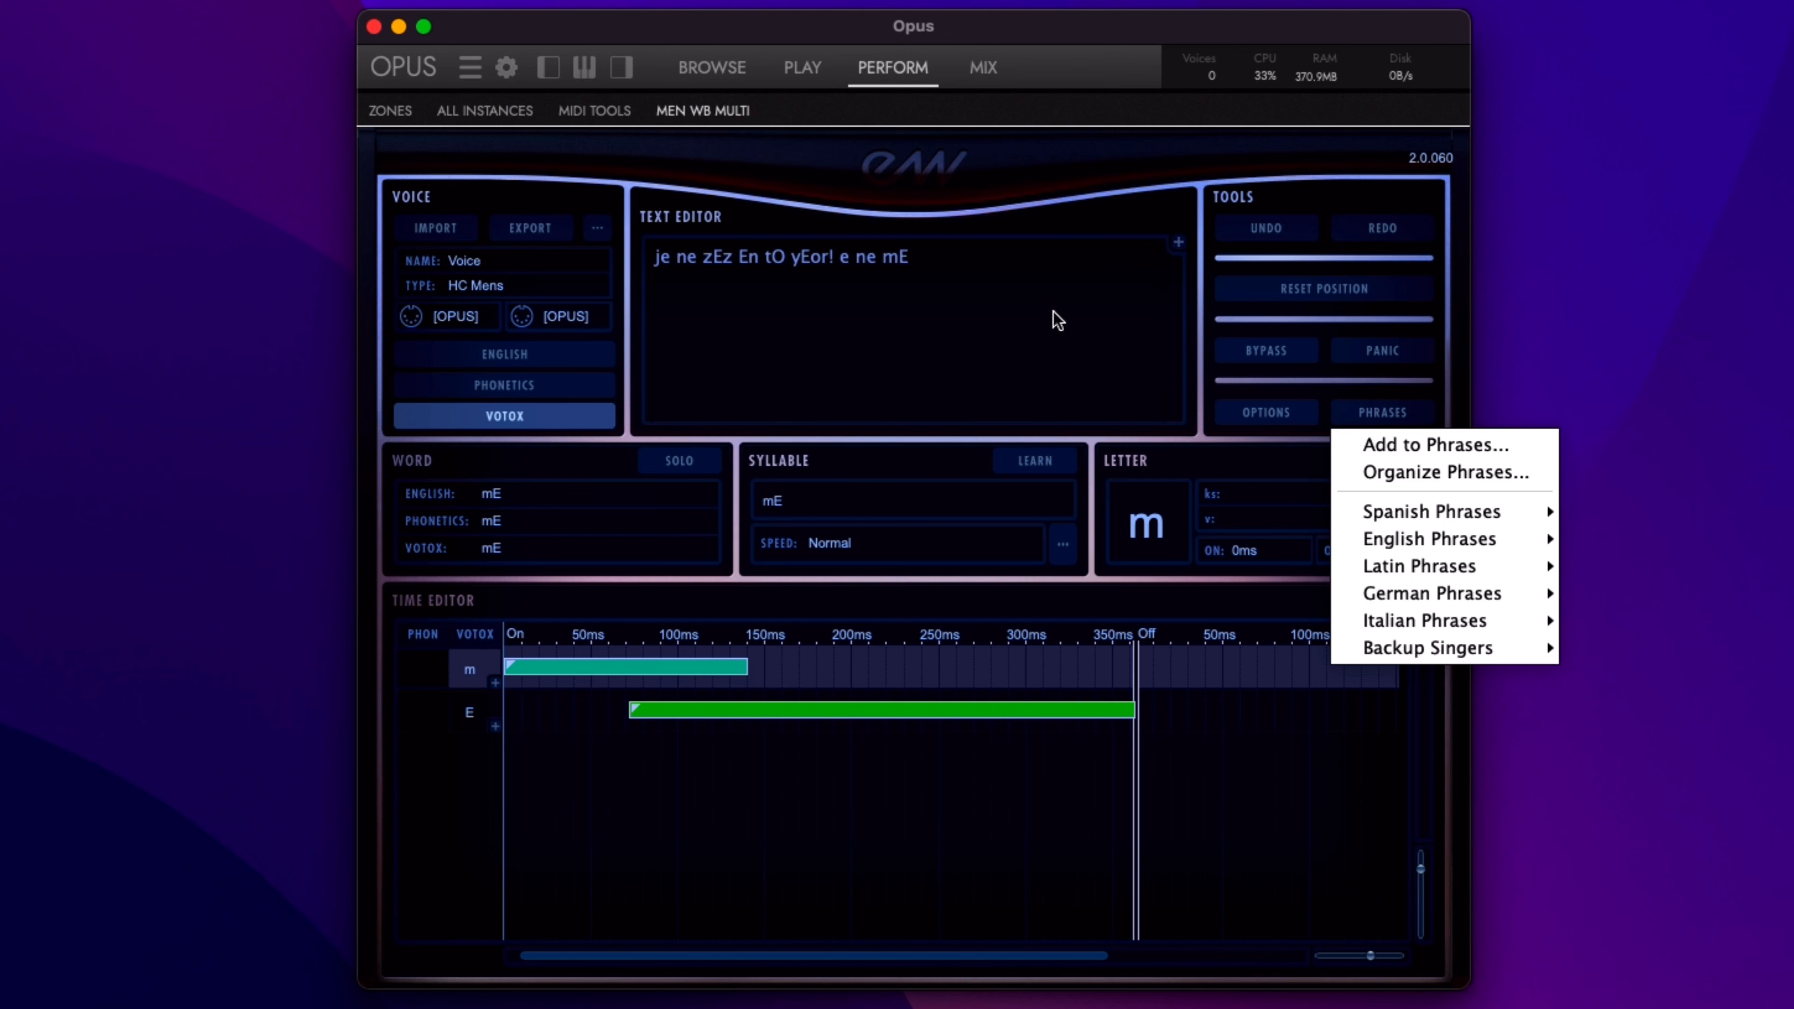
{"action": "left_click", "coordinate": [1119, 21]}
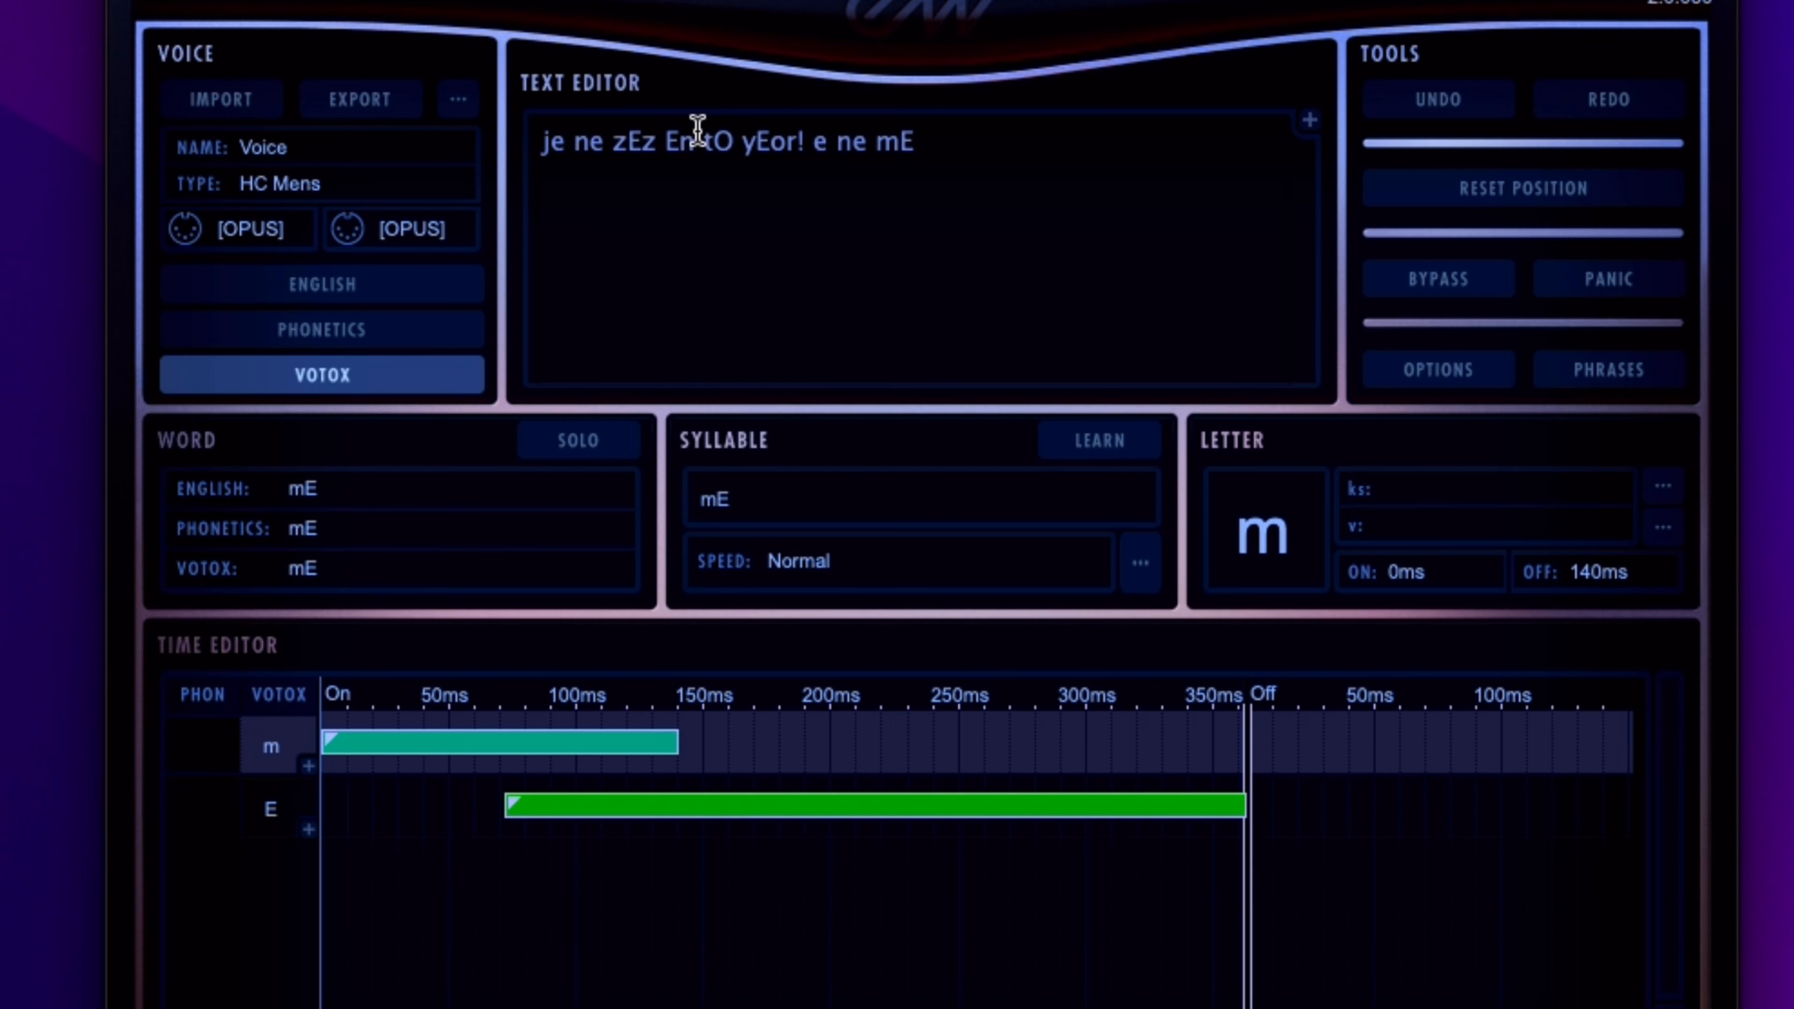
- Select the word "tO" in the phrase and toggle its solo playback on and off
{"action": "double_click", "coordinate": [717, 142]}
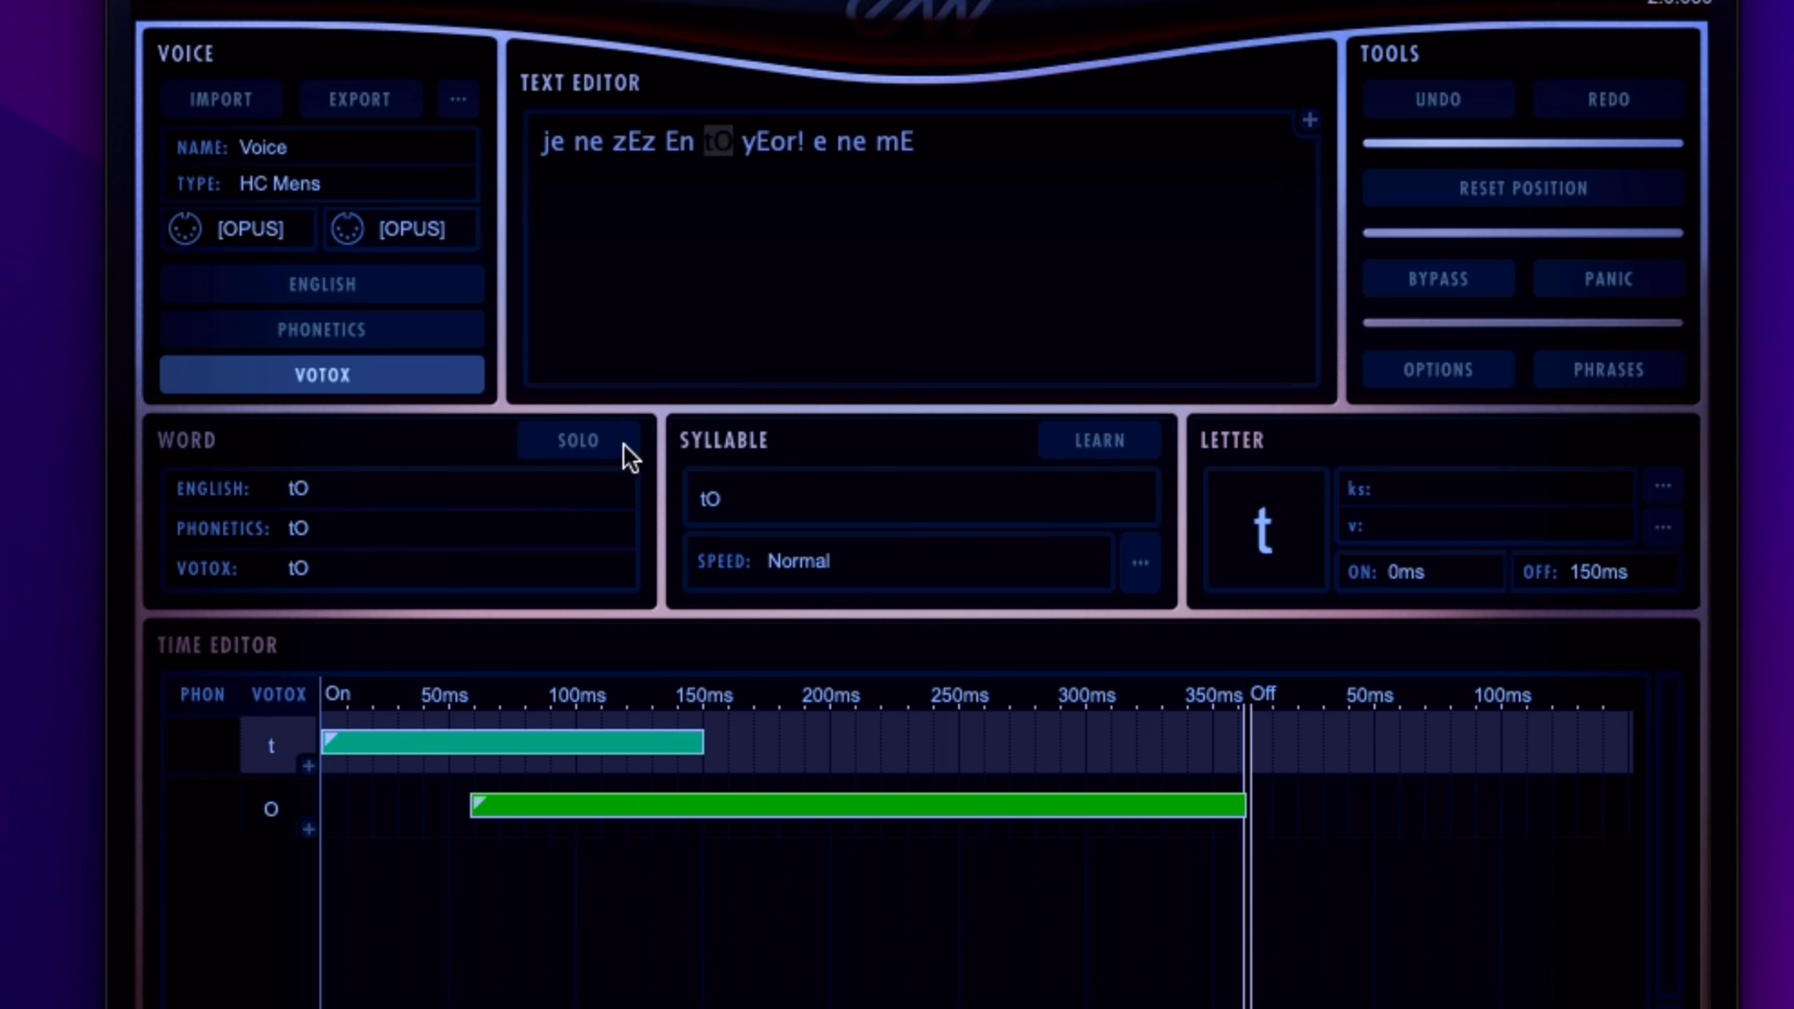
{"action": "left_click", "coordinate": [594, 441]}
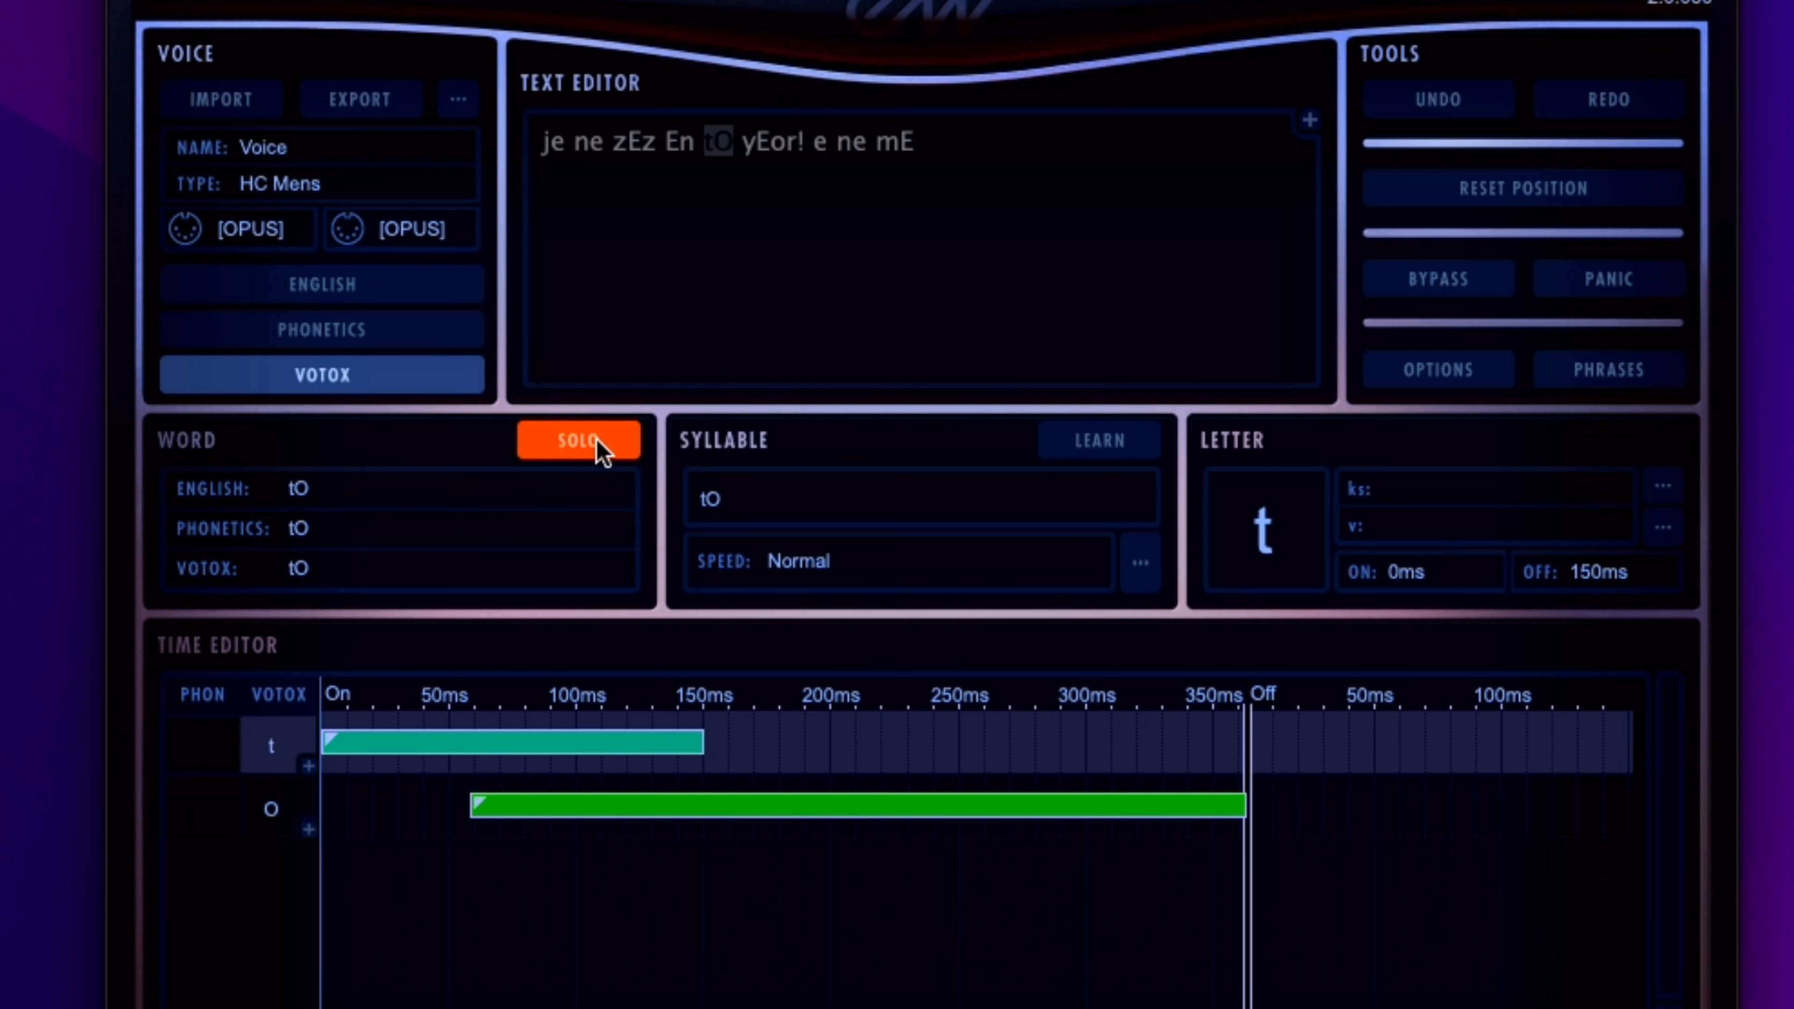
{"action": "left_click", "coordinate": [625, 439]}
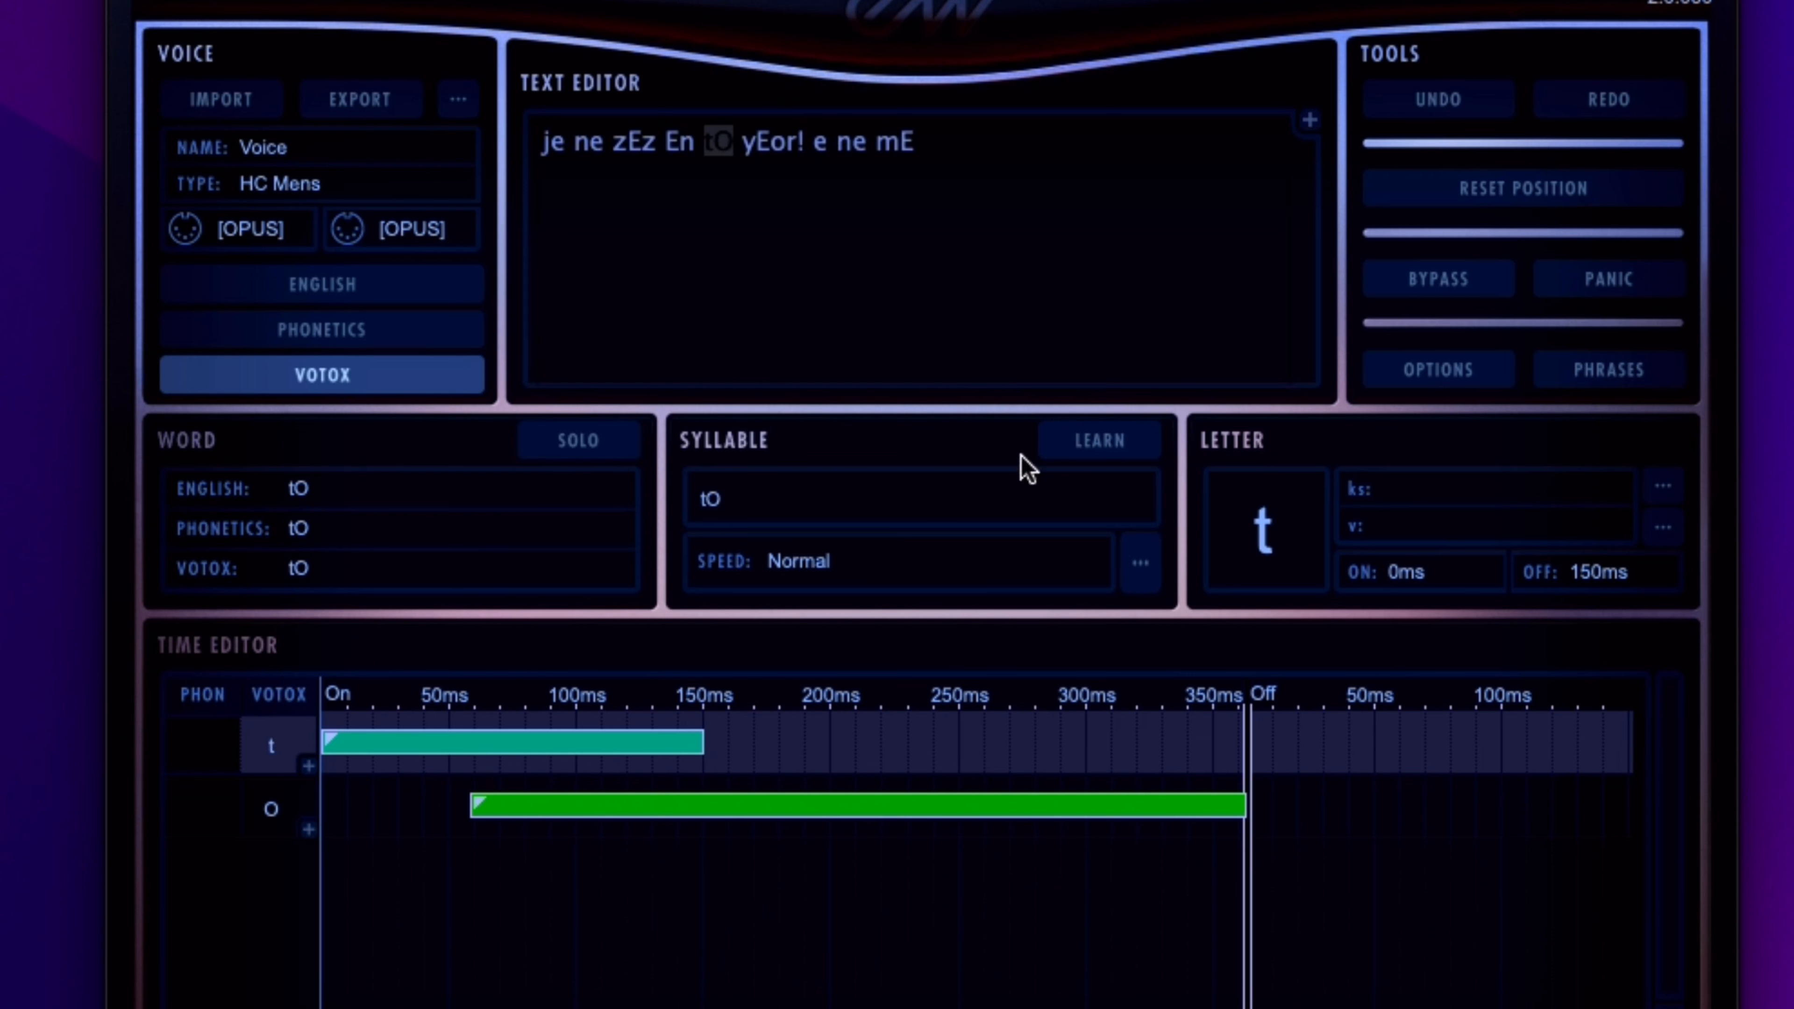
- Open the learn settings for the syllable "tO", examine the Change Speed and Sync/Draw Only modes, and cancel
{"action": "left_click", "coordinate": [1100, 441]}
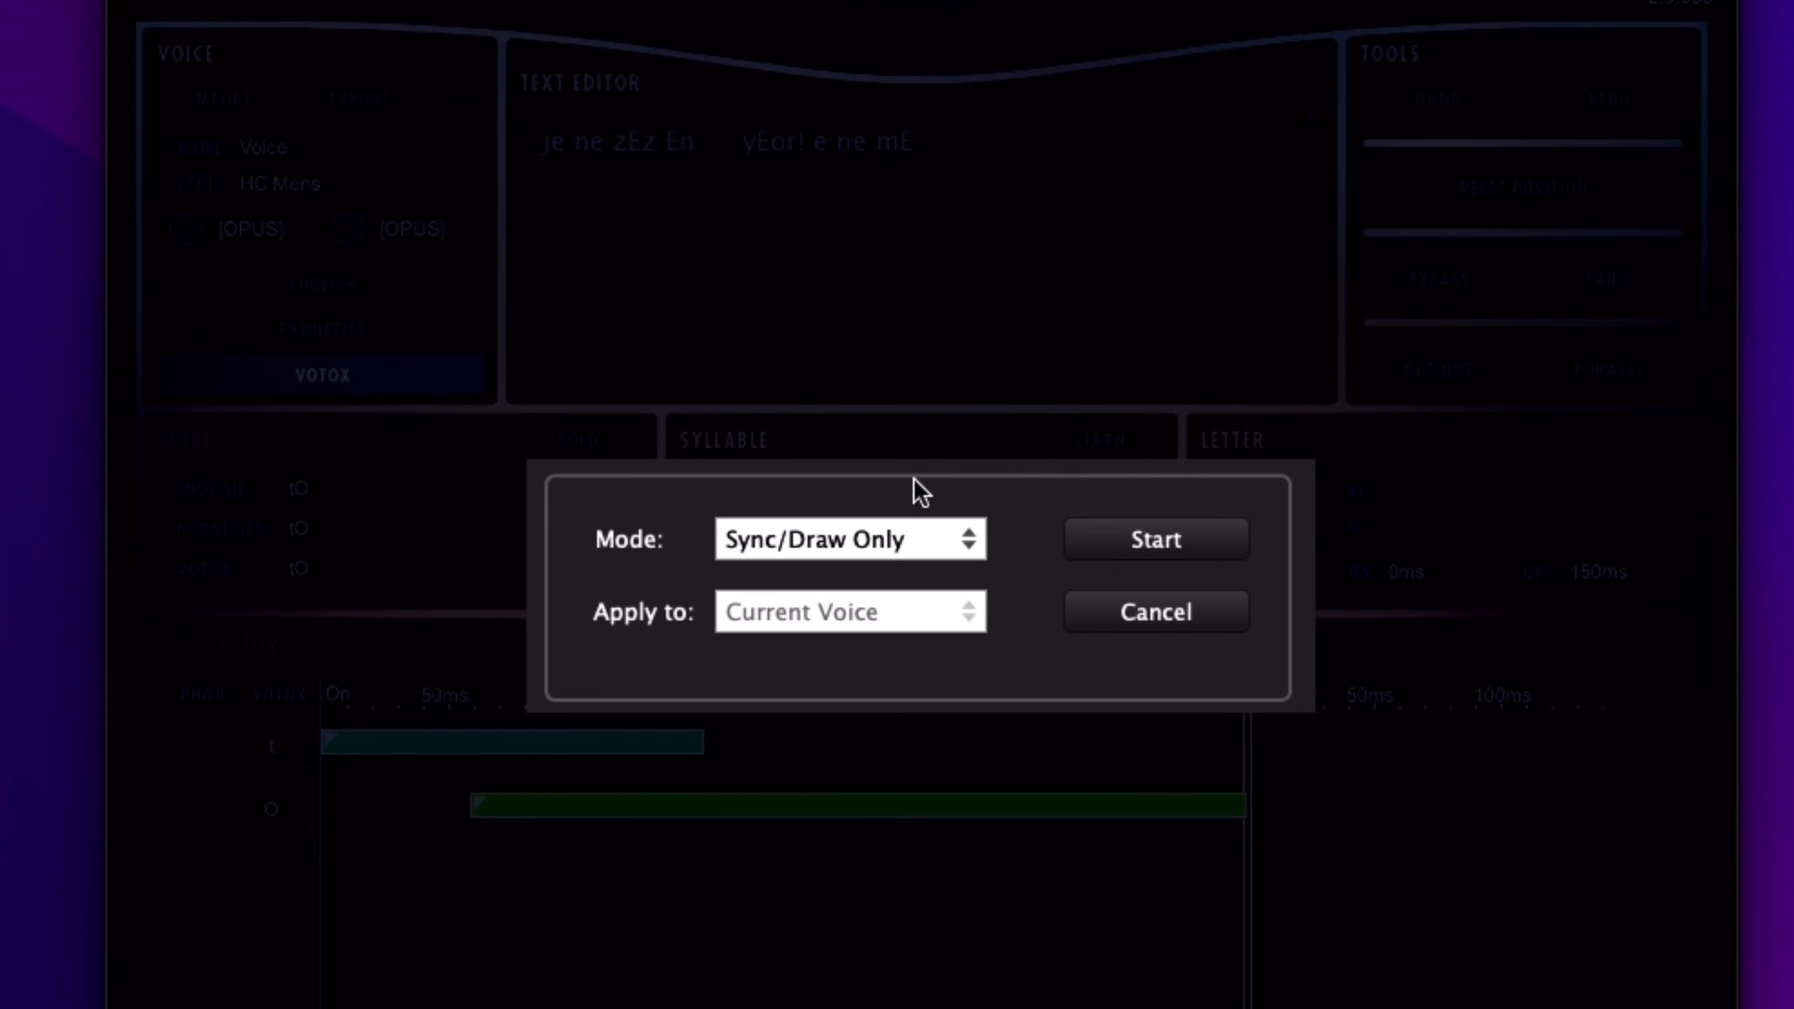
{"action": "left_click", "coordinate": [904, 535]}
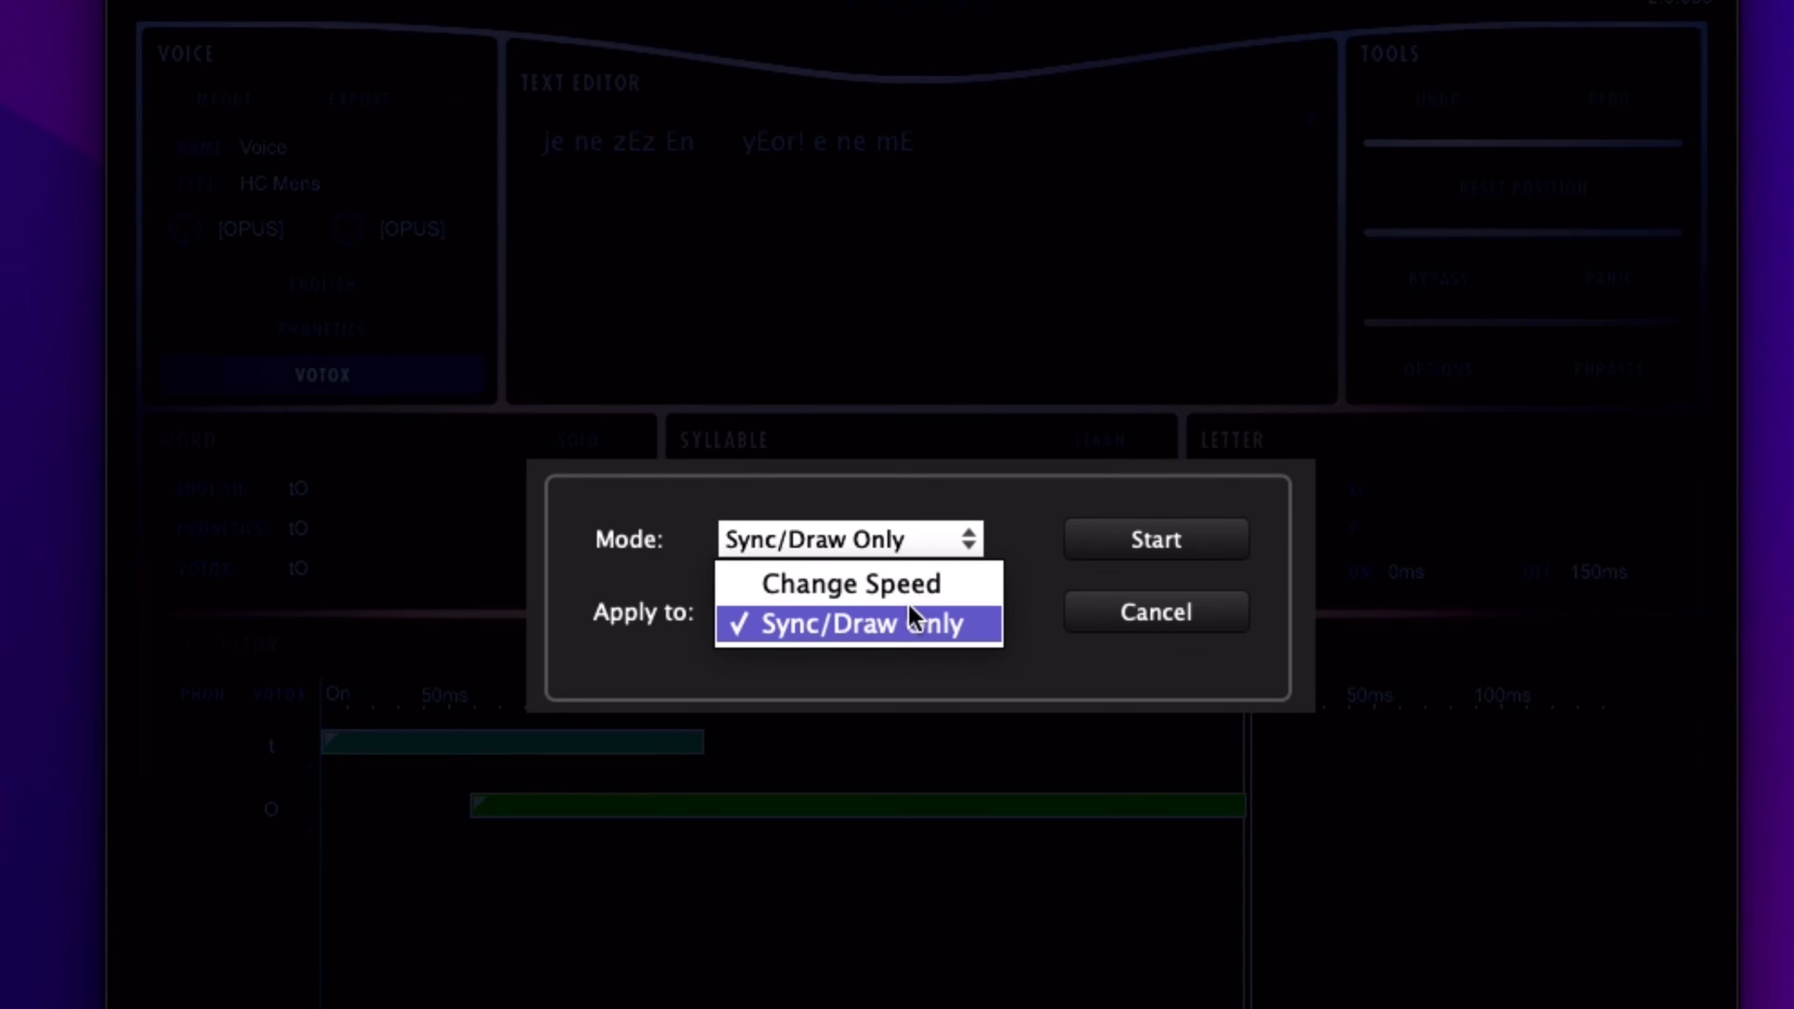
{"action": "left_click", "coordinate": [906, 489]}
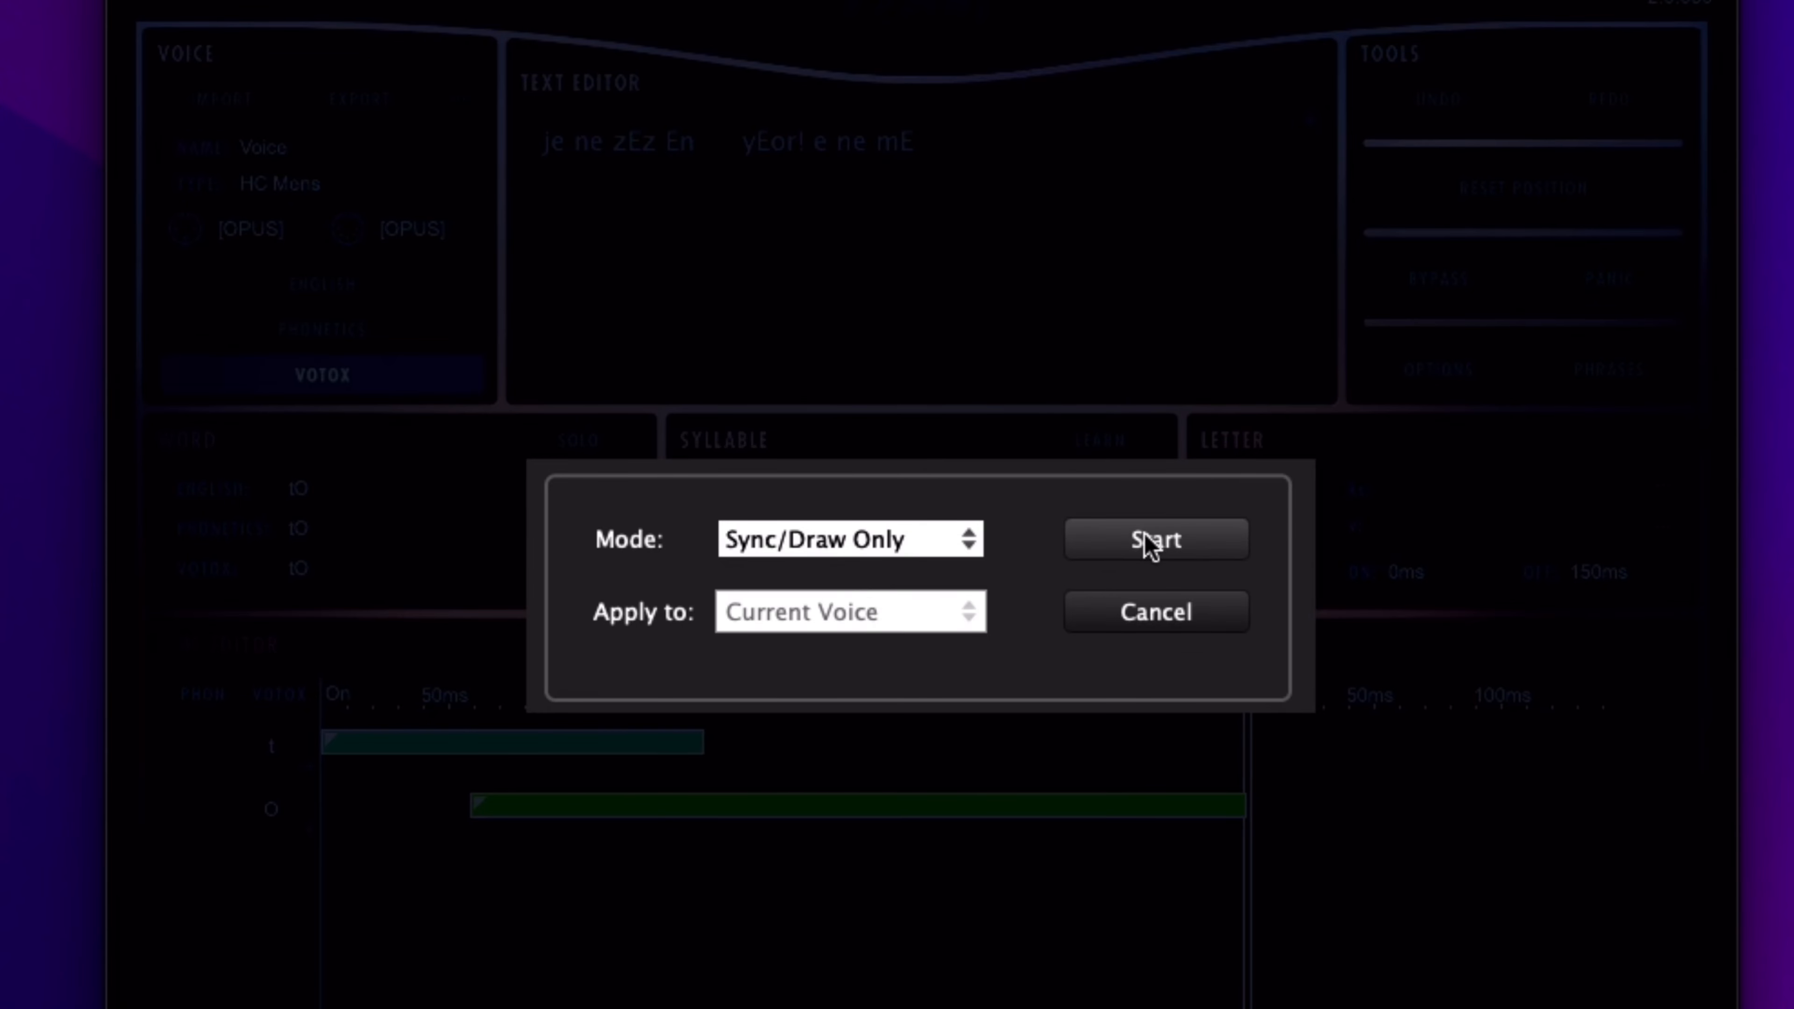
{"action": "left_click", "coordinate": [1208, 610]}
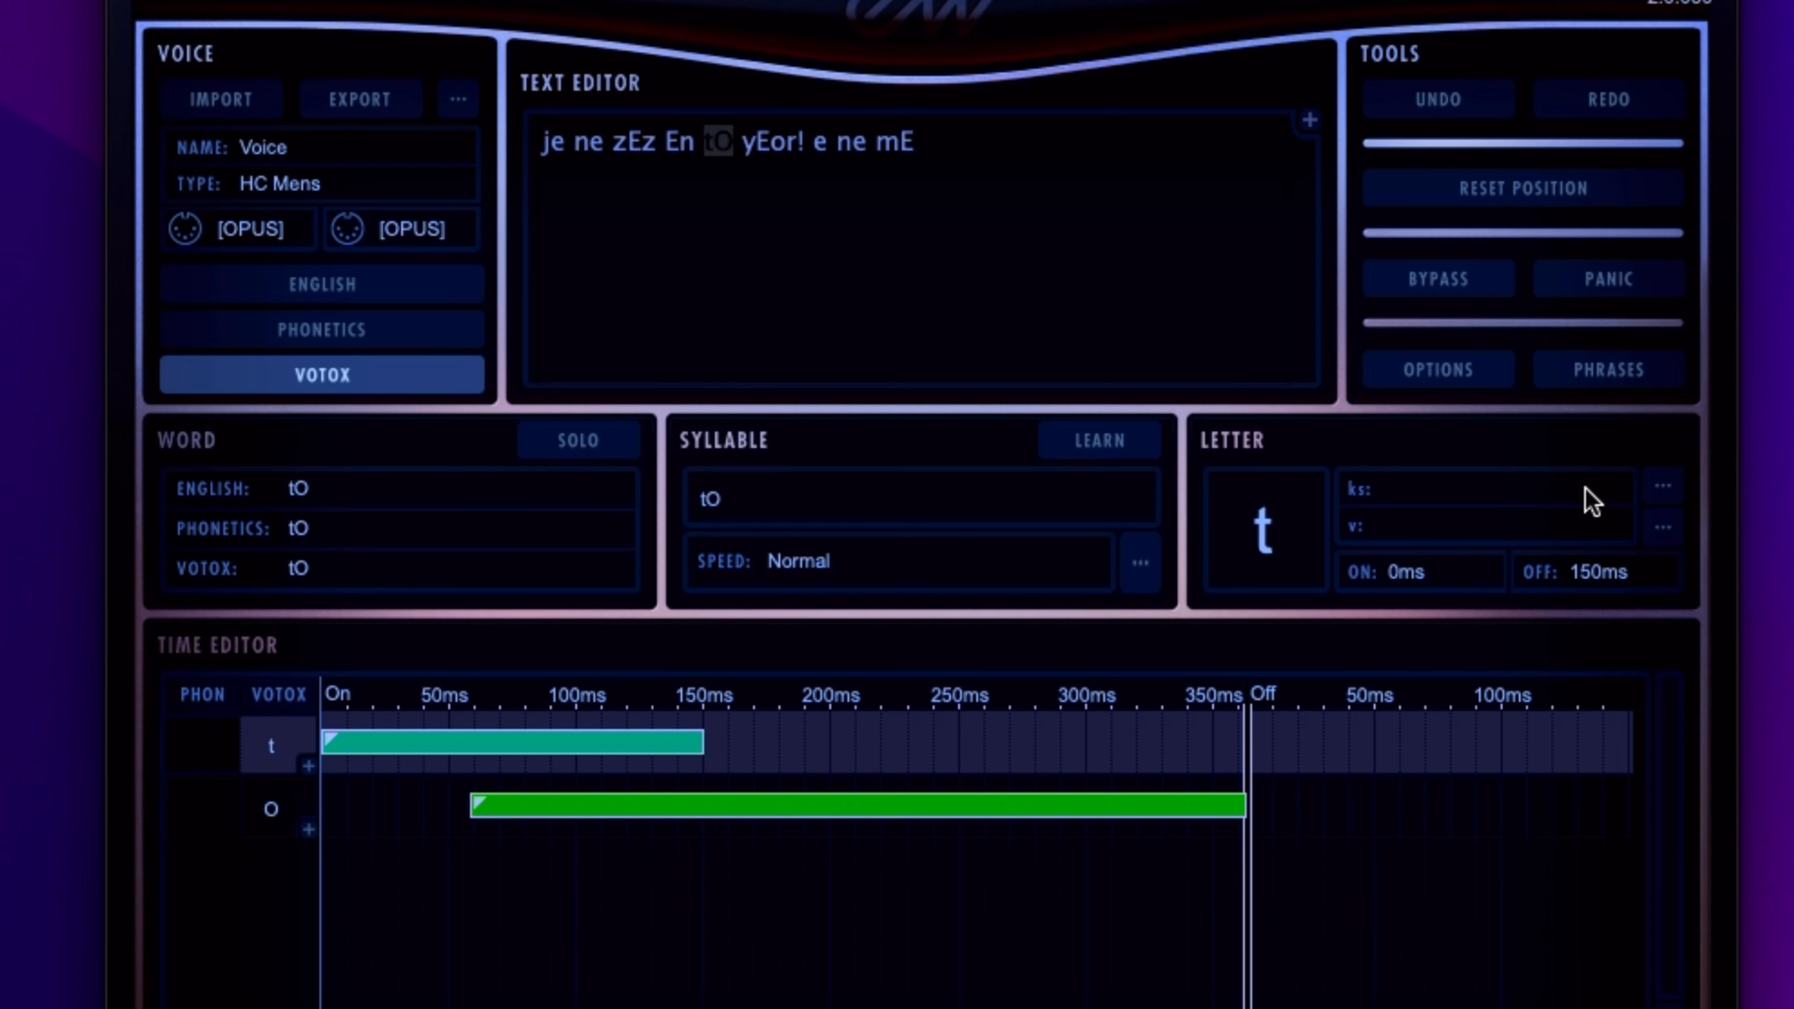
- Open the settings for the letter "t" and examine the available velocity operators
{"action": "left_click", "coordinate": [1670, 487]}
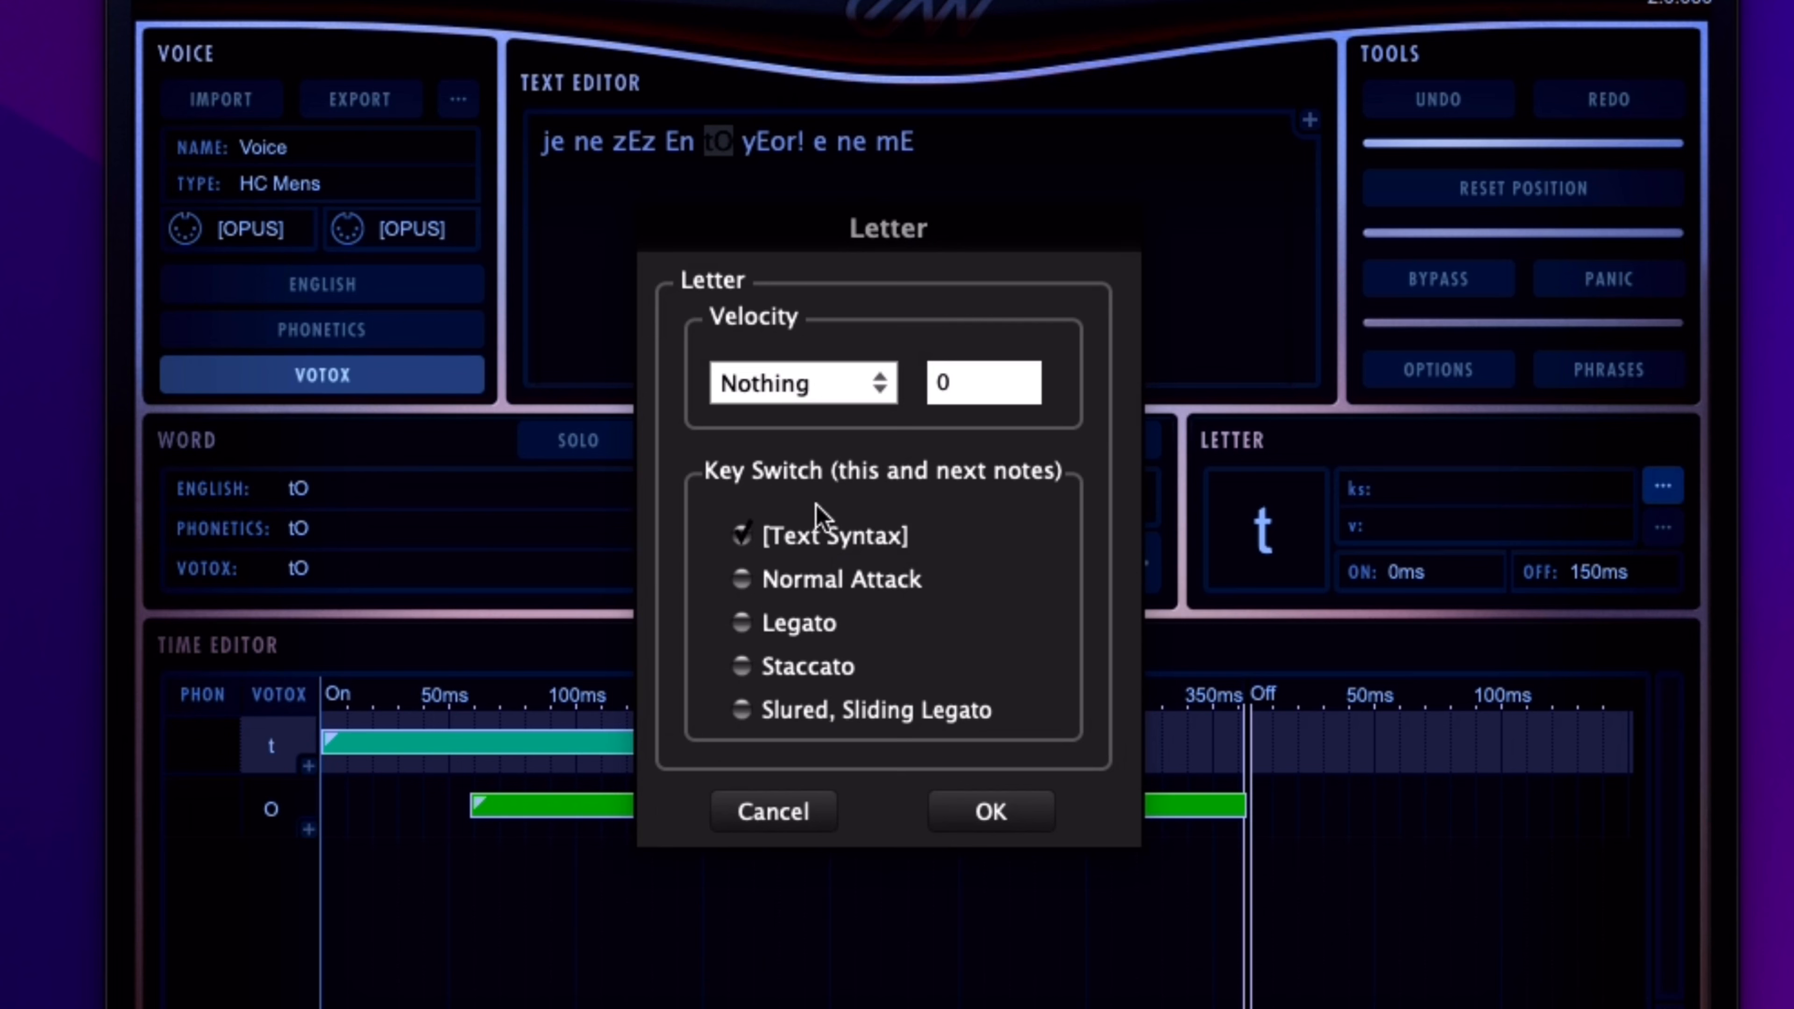
{"action": "left_click", "coordinate": [832, 383]}
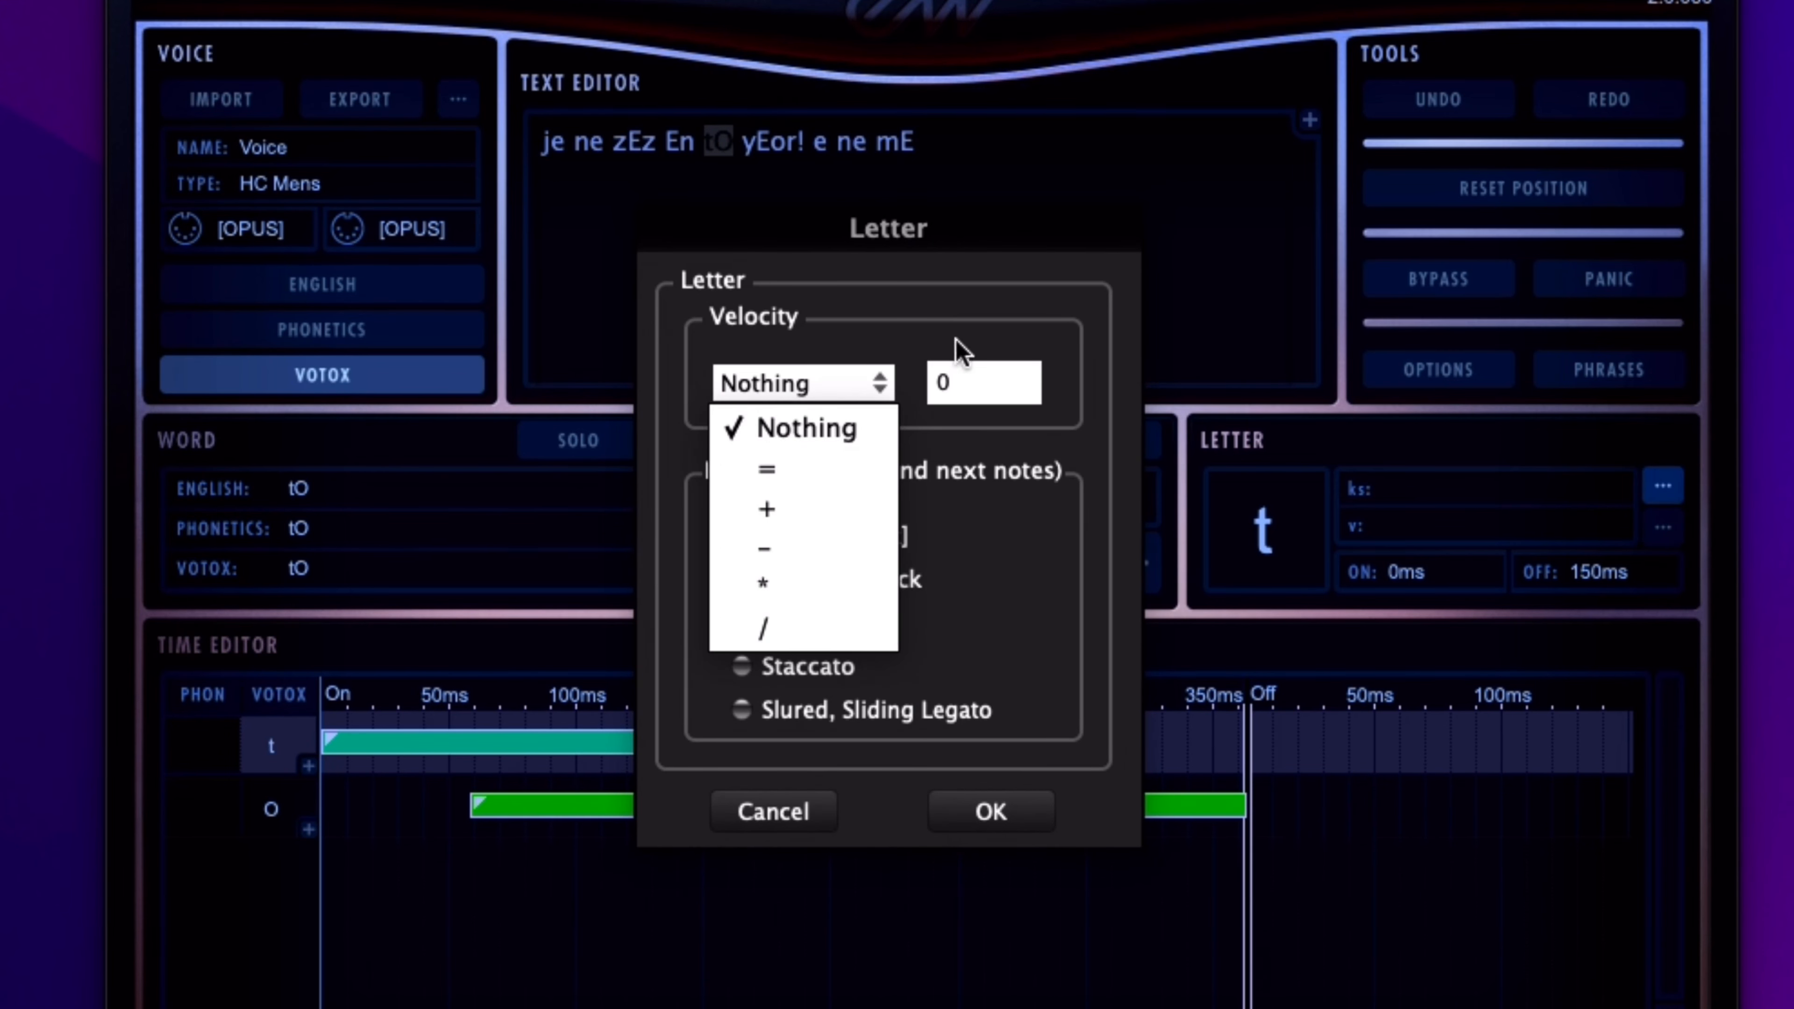
{"action": "left_click", "coordinate": [961, 324]}
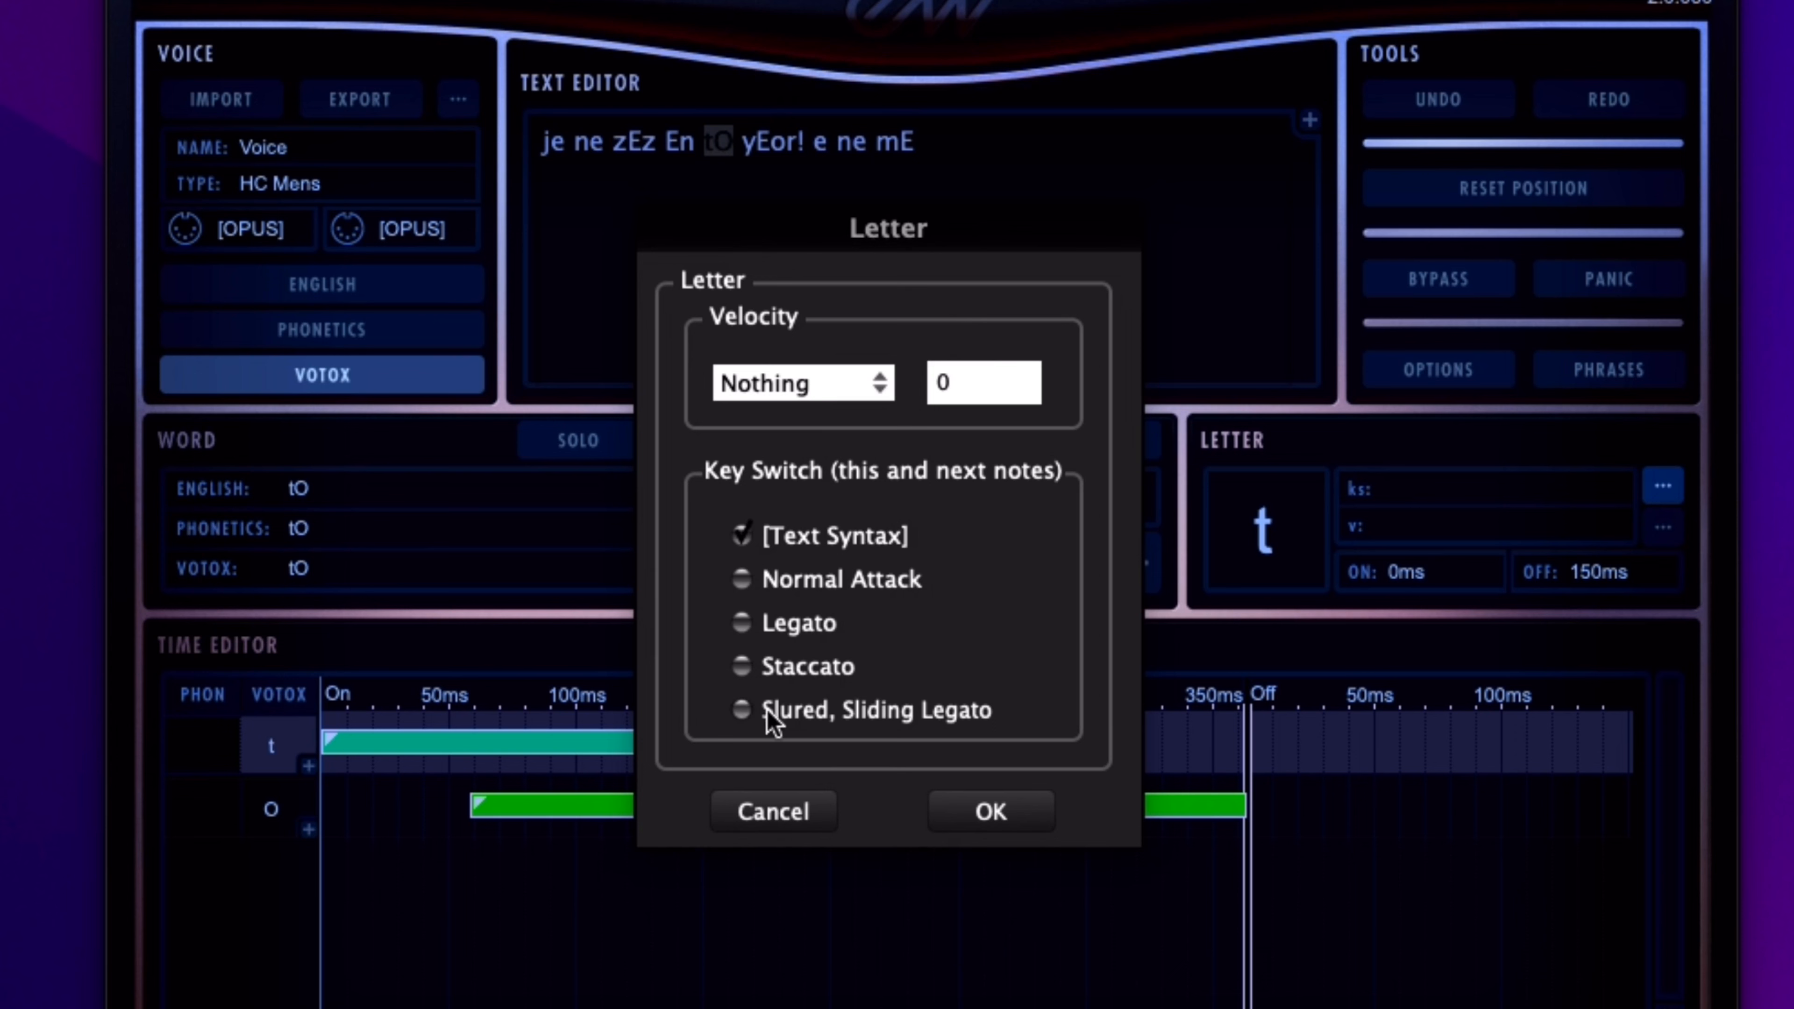
- Try each key switch option from Text Syntax through Slured, Sliding Legato for the letter "t" and cancel the letter settings
{"action": "left_click", "coordinate": [741, 709]}
{"action": "left_click", "coordinate": [738, 666]}
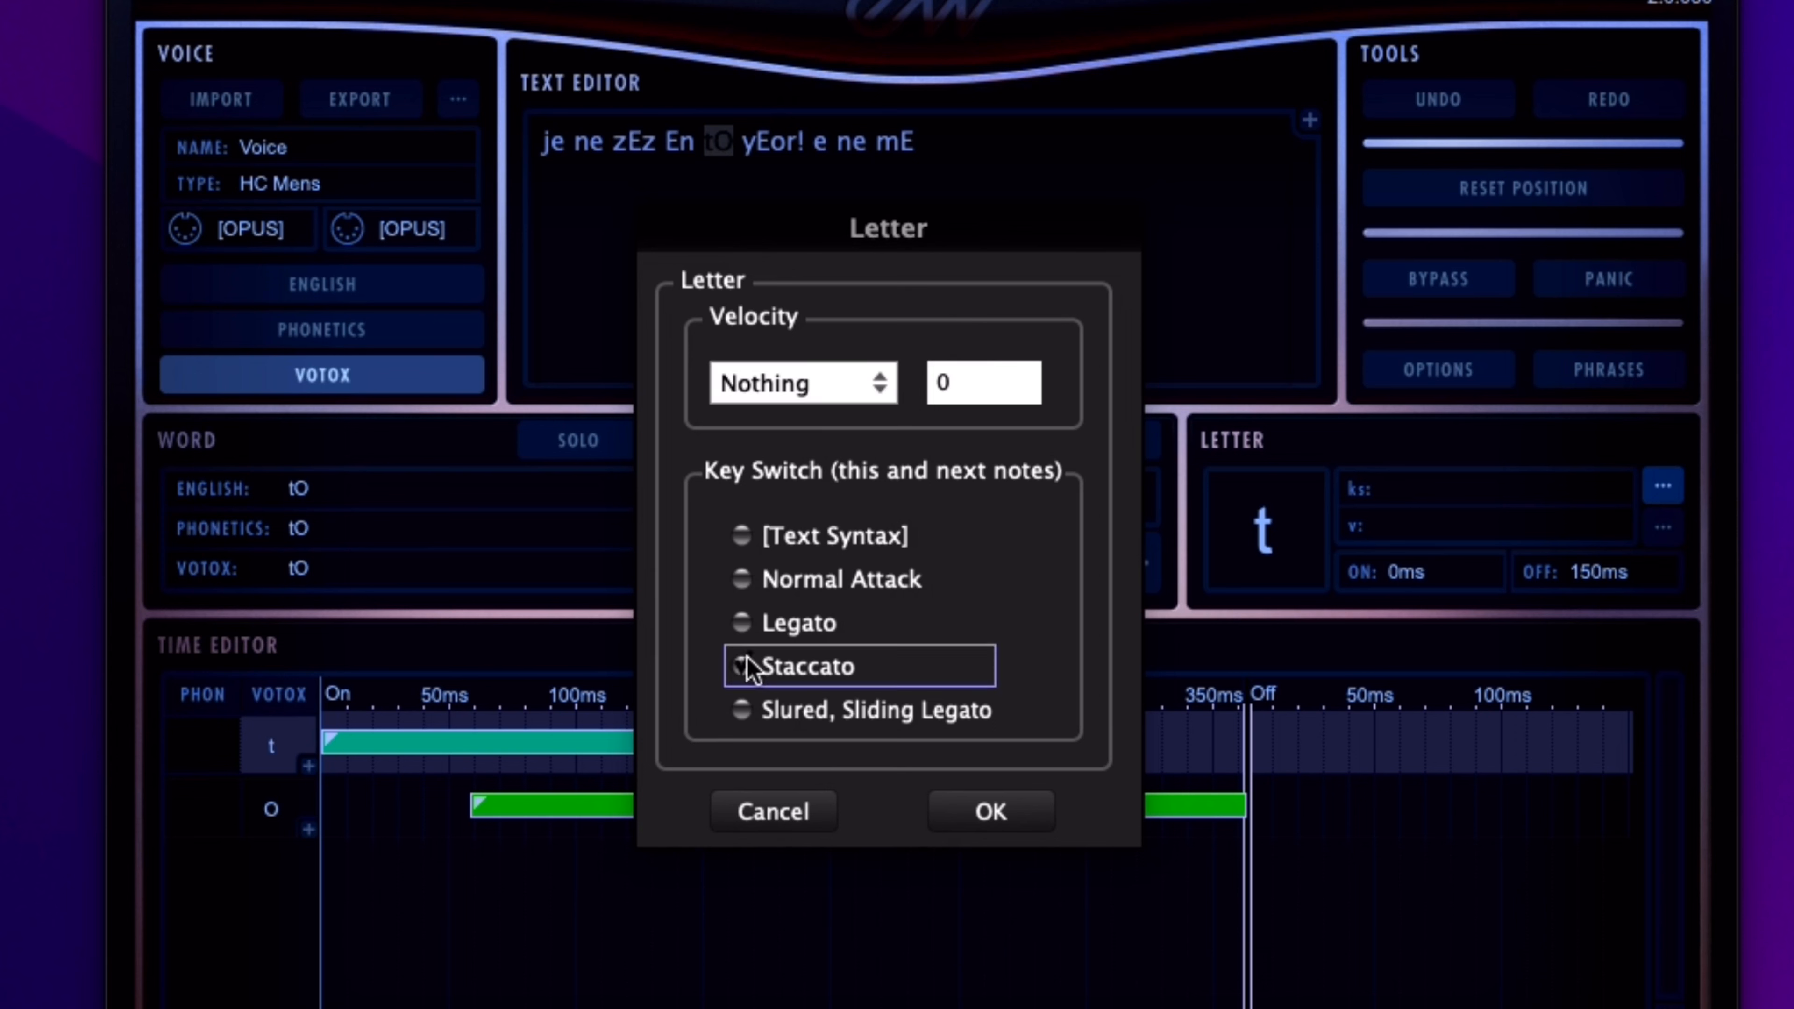
{"action": "left_click", "coordinate": [742, 536]}
{"action": "left_click", "coordinate": [743, 579]}
{"action": "left_click", "coordinate": [741, 623]}
{"action": "left_click", "coordinate": [742, 665]}
{"action": "left_click", "coordinate": [745, 710]}
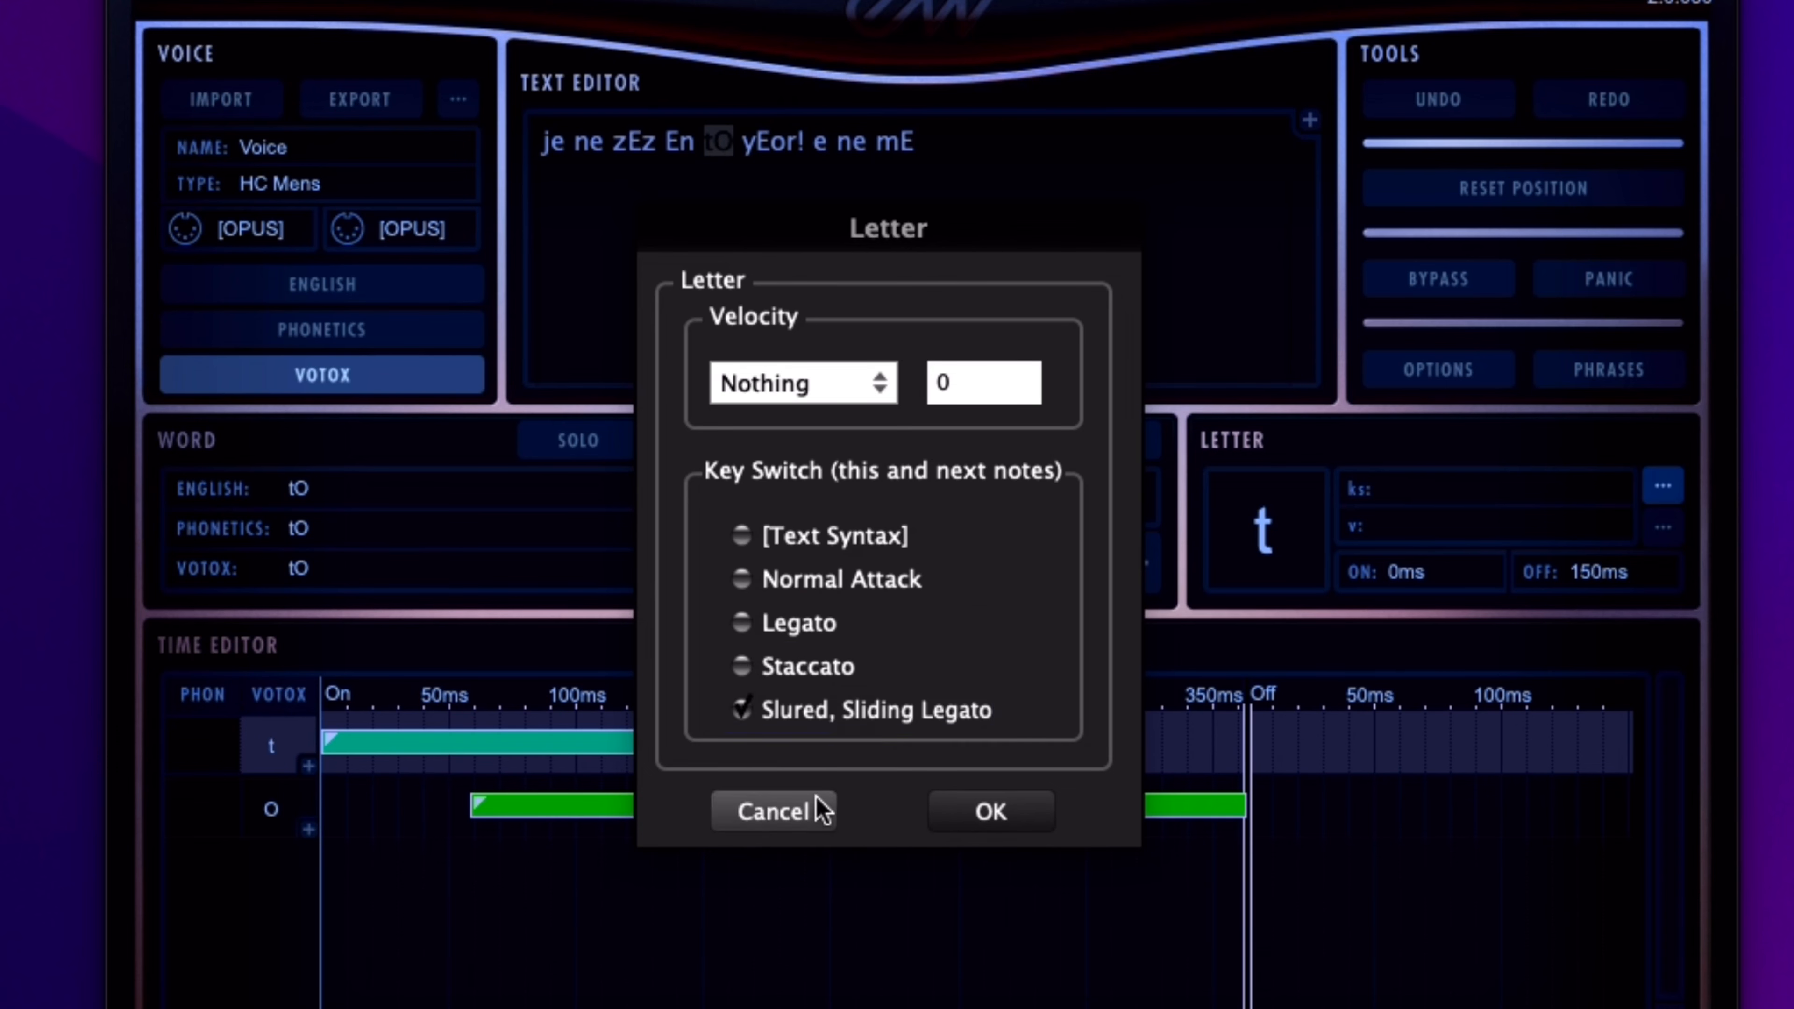
{"action": "left_click", "coordinate": [817, 809]}
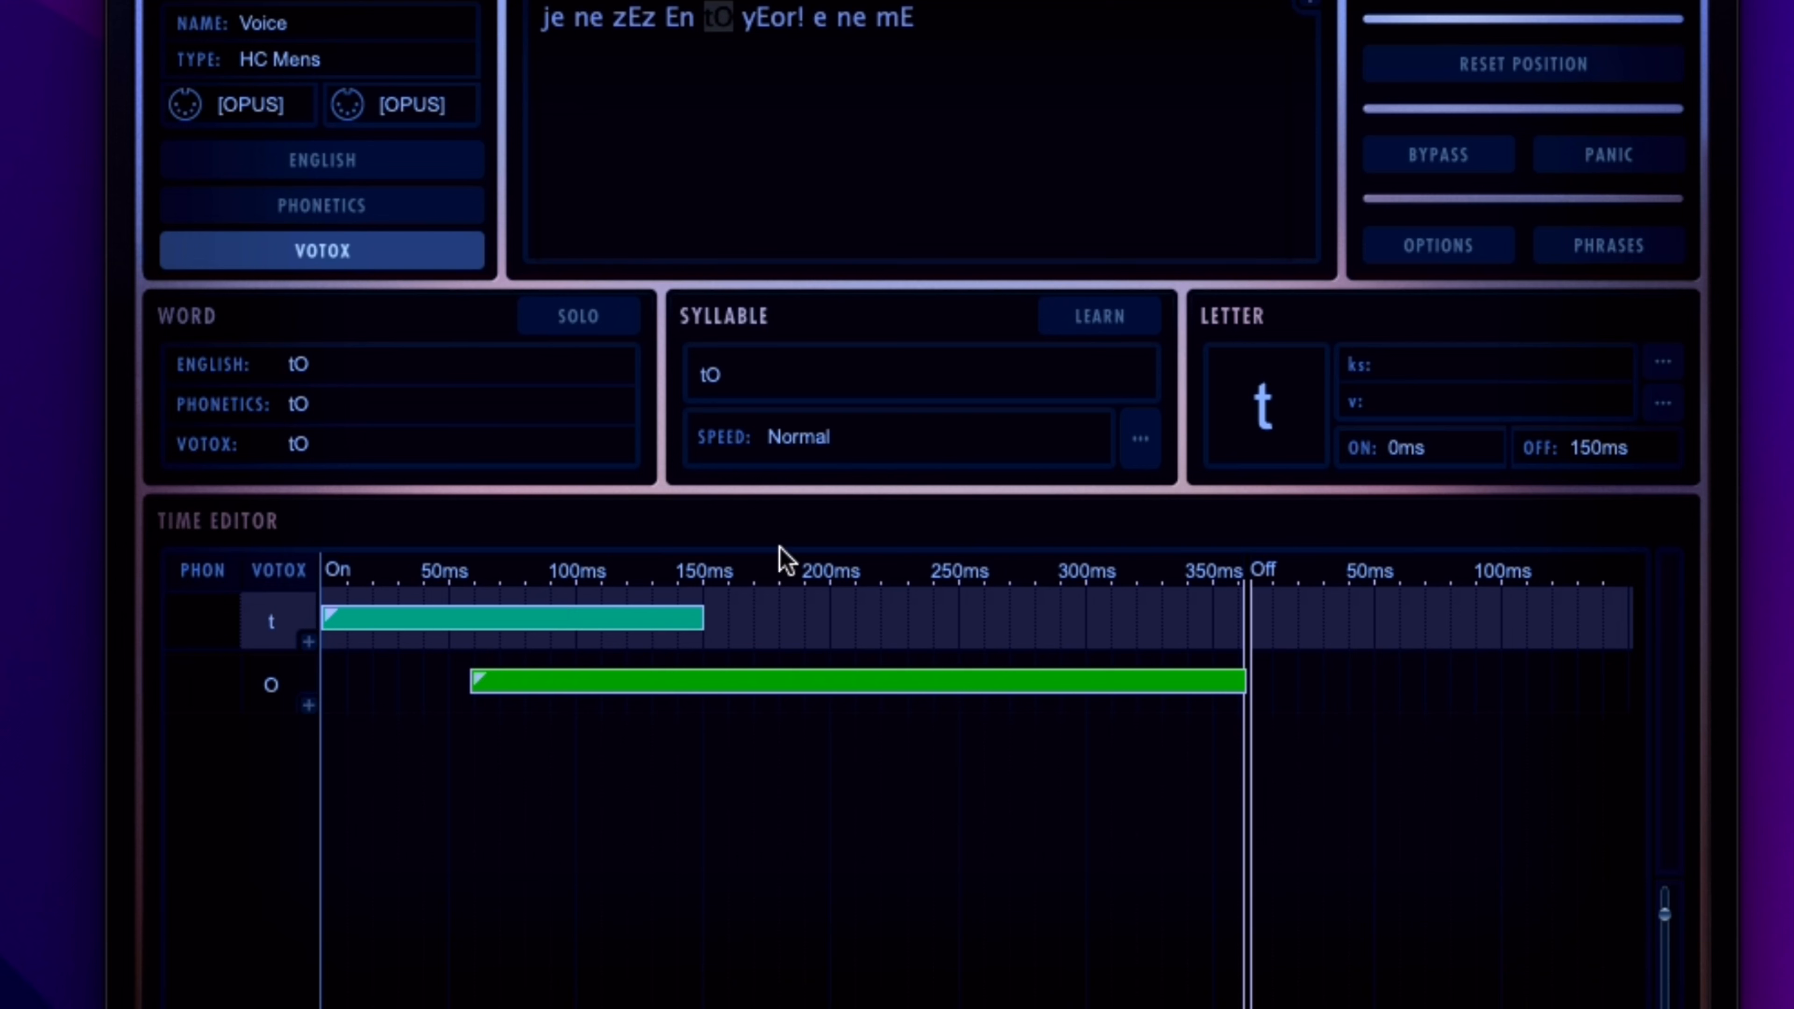
- Shorten the letter "t" to end where "O" begins in the time editor, and end "O" at 231 ms
{"action": "left_click", "coordinate": [540, 615]}
{"action": "left_click", "coordinate": [858, 682]}
{"action": "left_click", "coordinate": [523, 617]}
{"action": "left_click_drag", "start_coordinate": [698, 622], "coordinate": [468, 634]}
{"action": "left_click_drag", "start_coordinate": [1244, 681], "coordinate": [911, 682]}
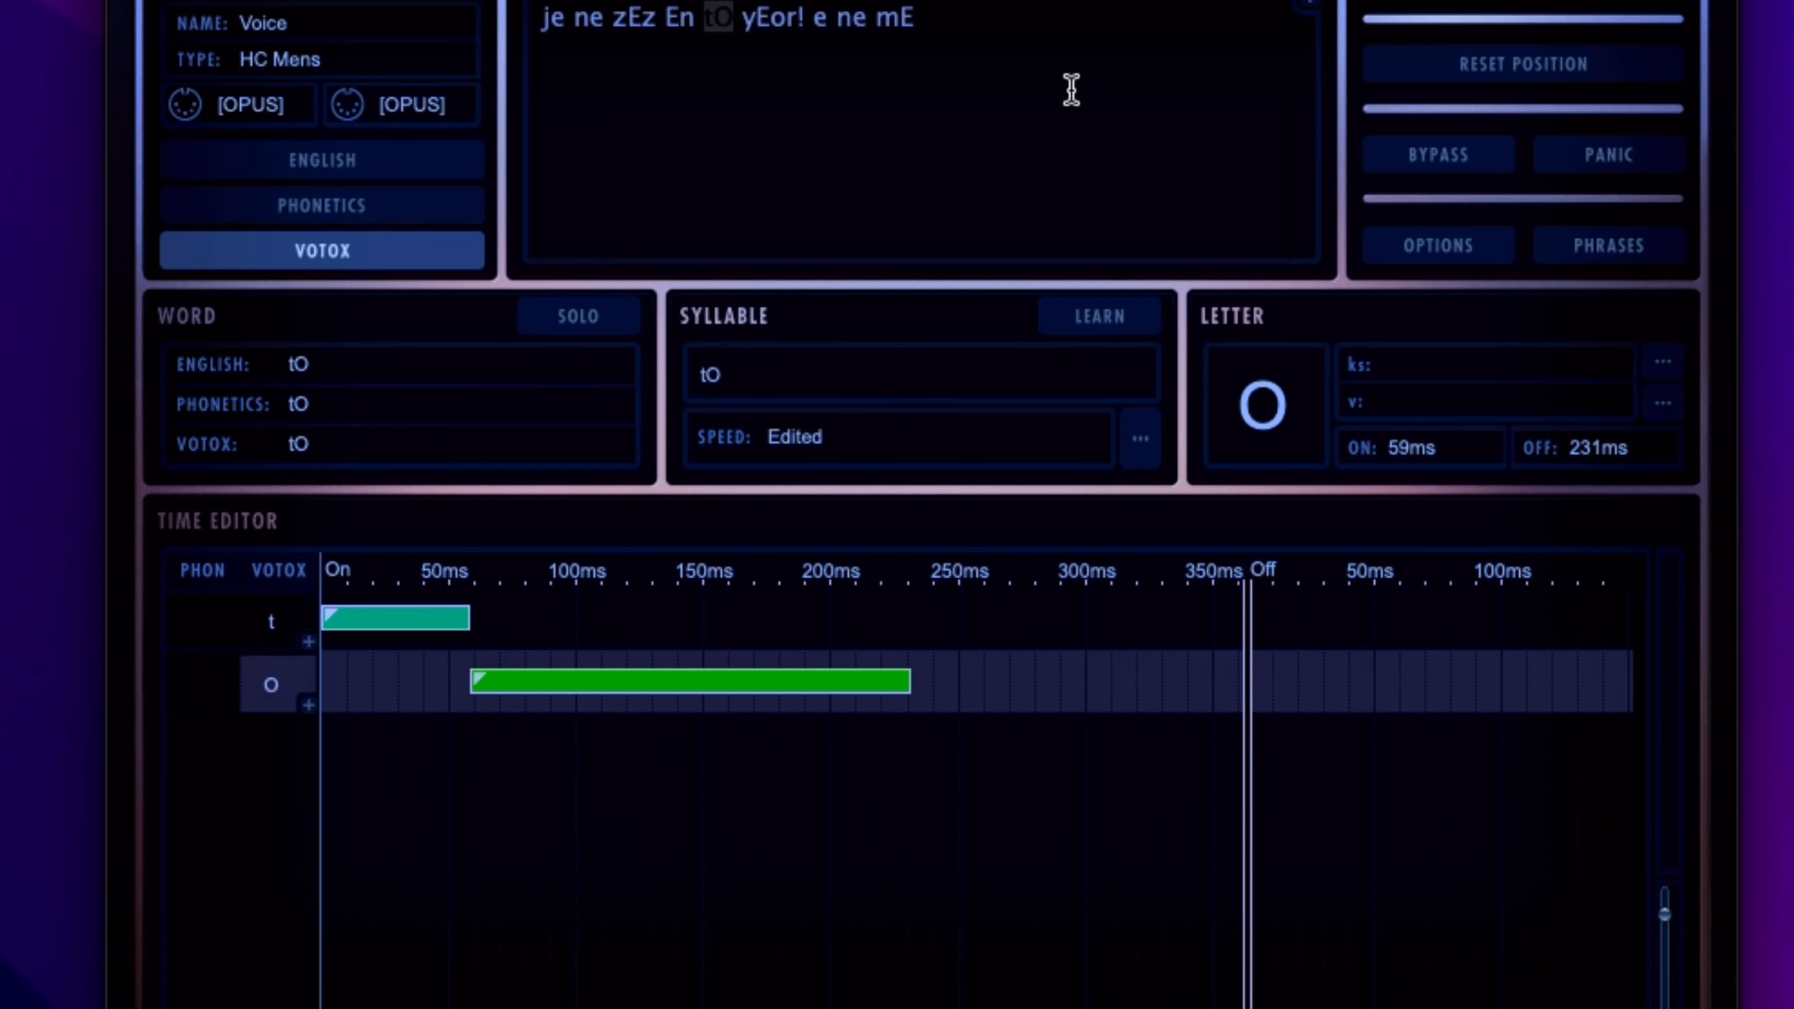
- Solo the word "tO", extend "t" to 194 ms and on to the note-off line, and shorten "O" to about 195 ms
{"action": "left_click", "coordinate": [564, 326]}
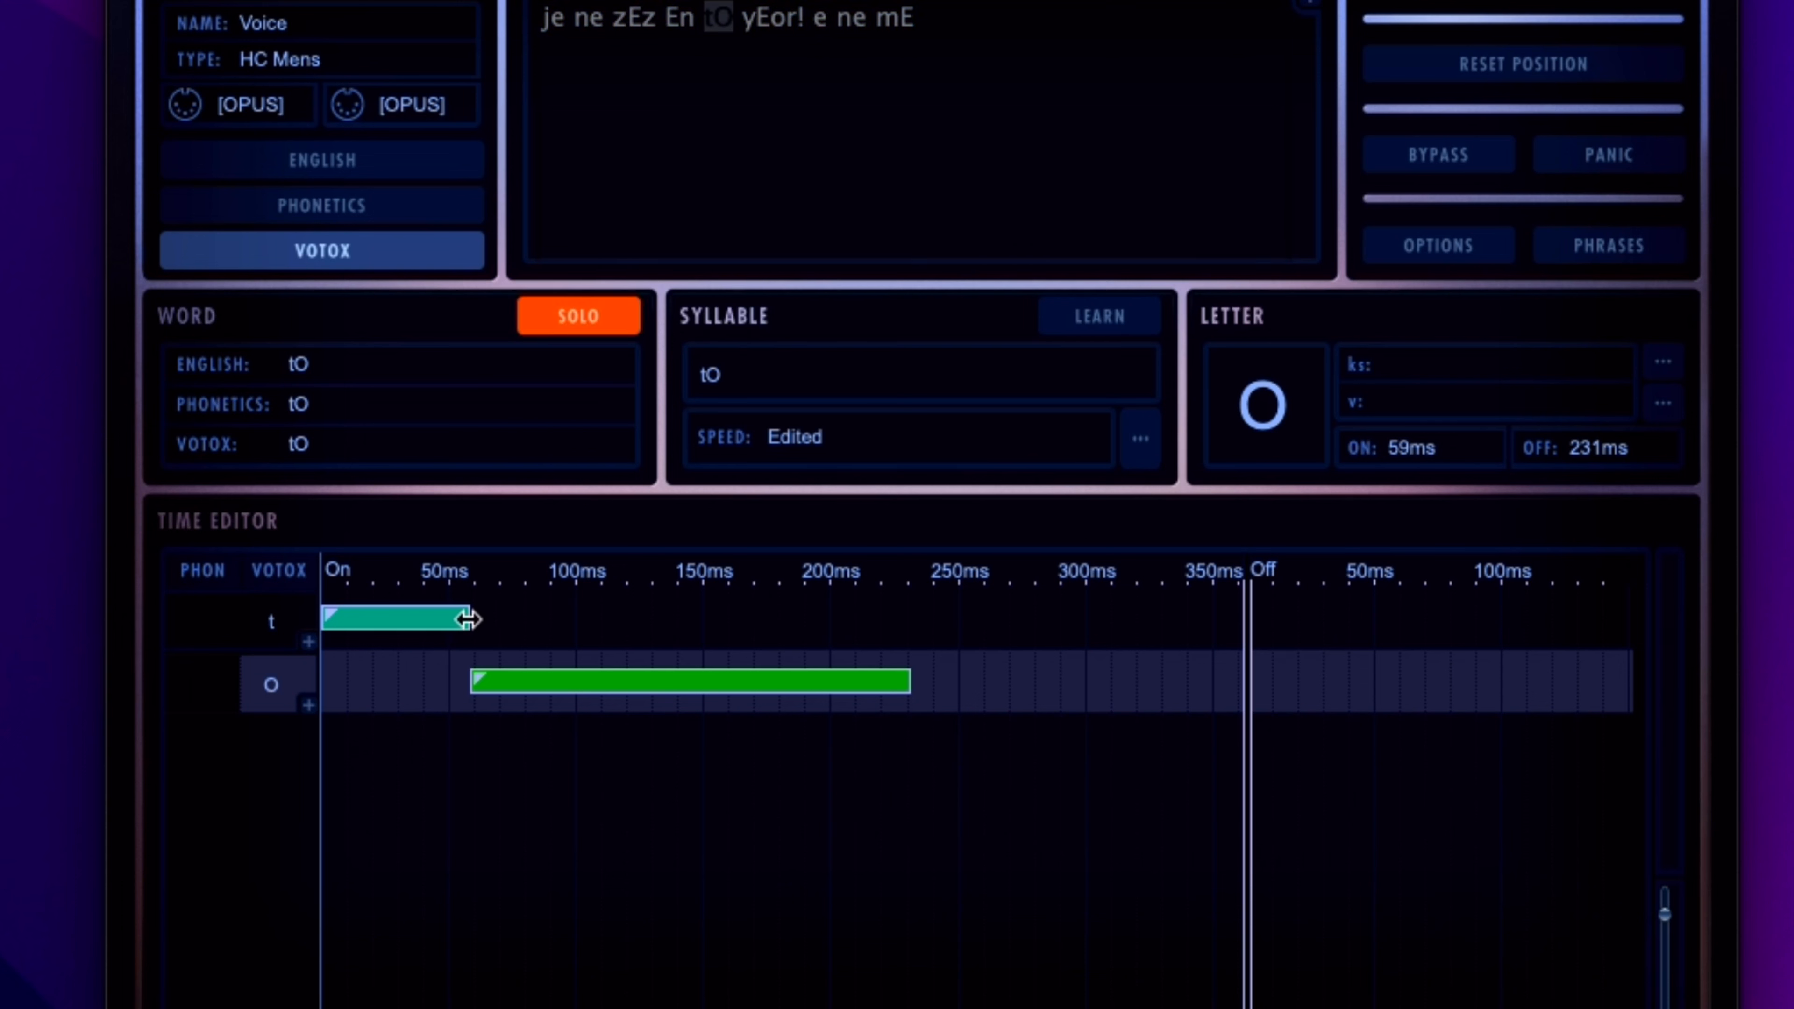
{"action": "left_click_drag", "start_coordinate": [468, 619], "coordinate": [817, 614]}
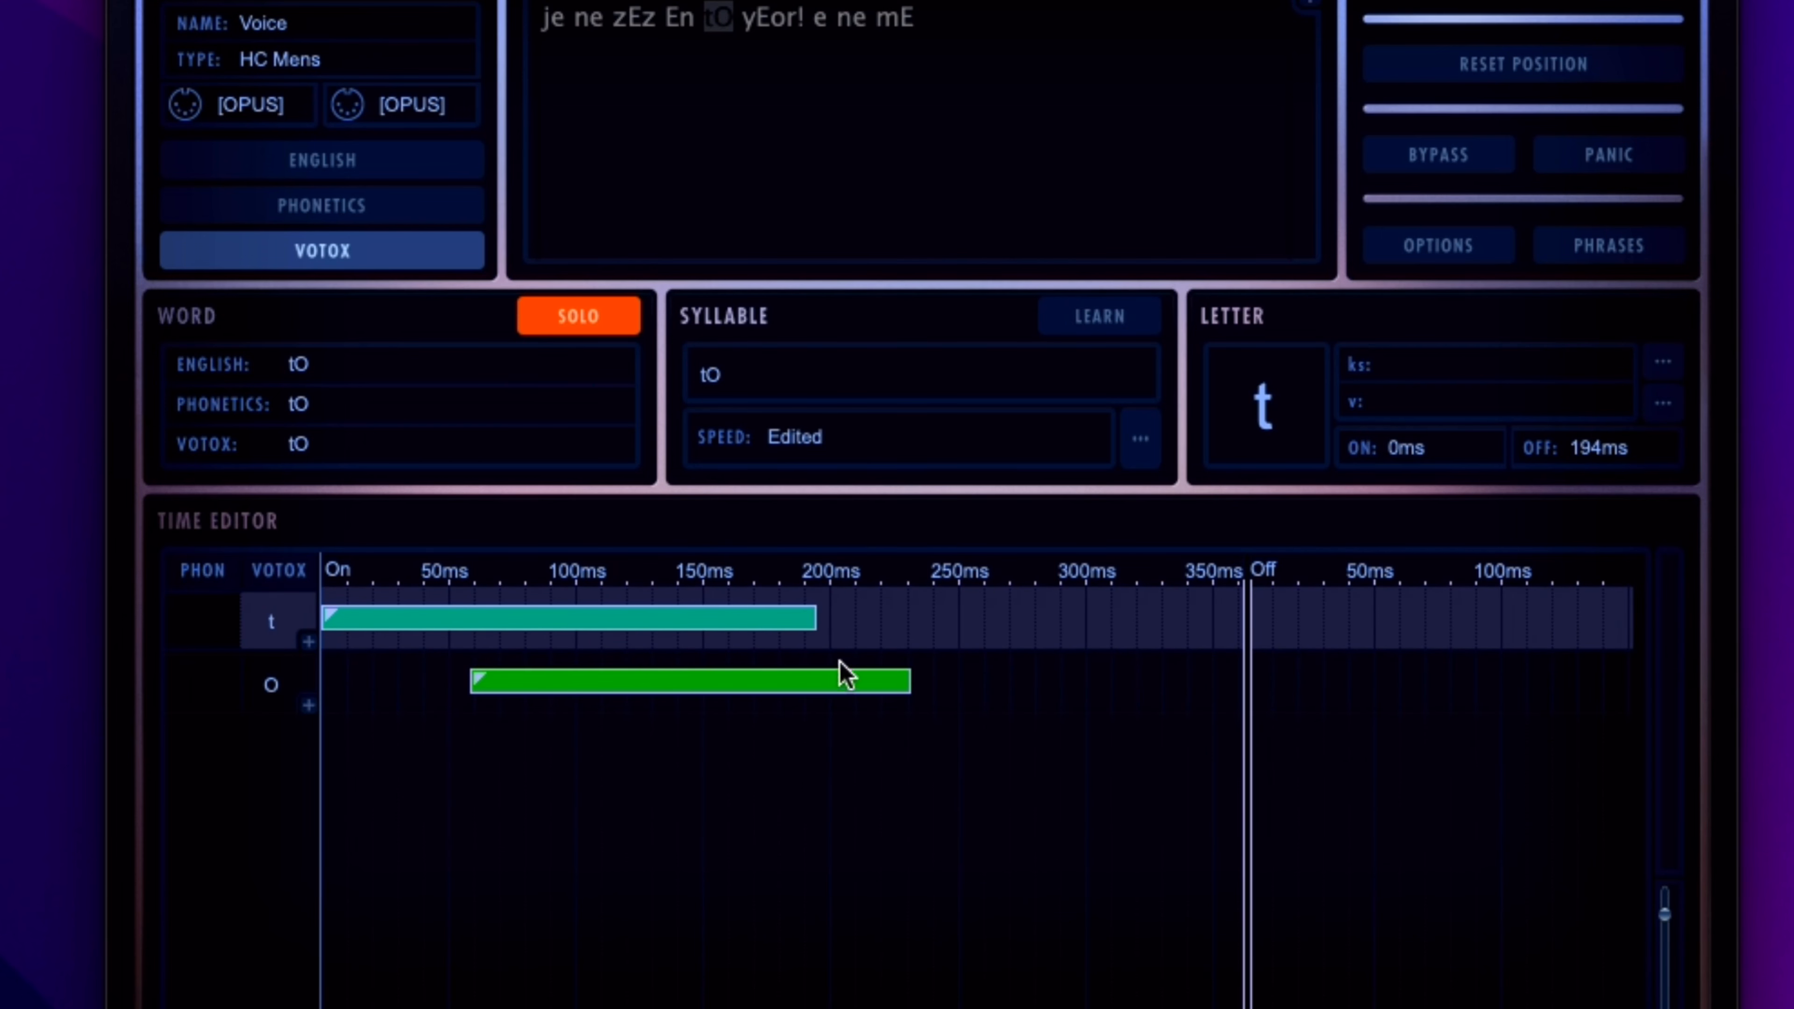
{"action": "left_click_drag", "start_coordinate": [910, 681], "coordinate": [1241, 609]}
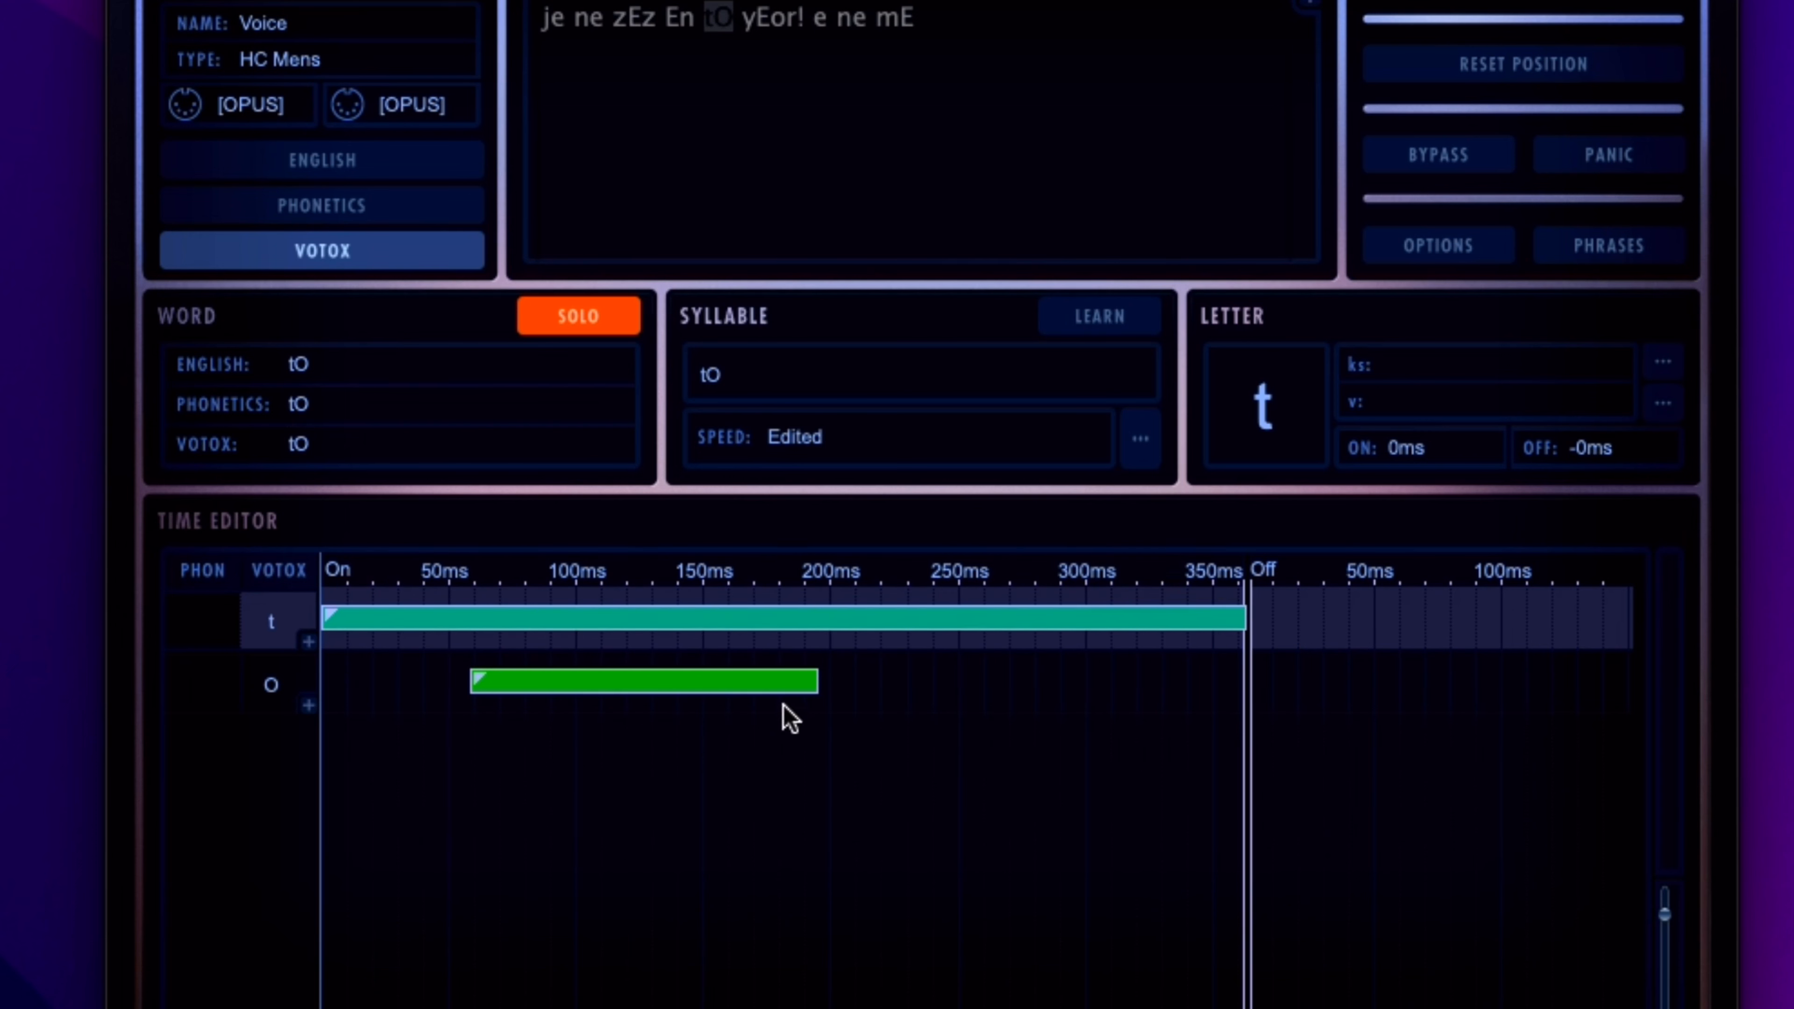
- Set the off time of "O" to 343 ms and the off time of "t" to 81 ms in the time editor
{"action": "left_click_drag", "start_coordinate": [819, 682], "coordinate": [1198, 684]}
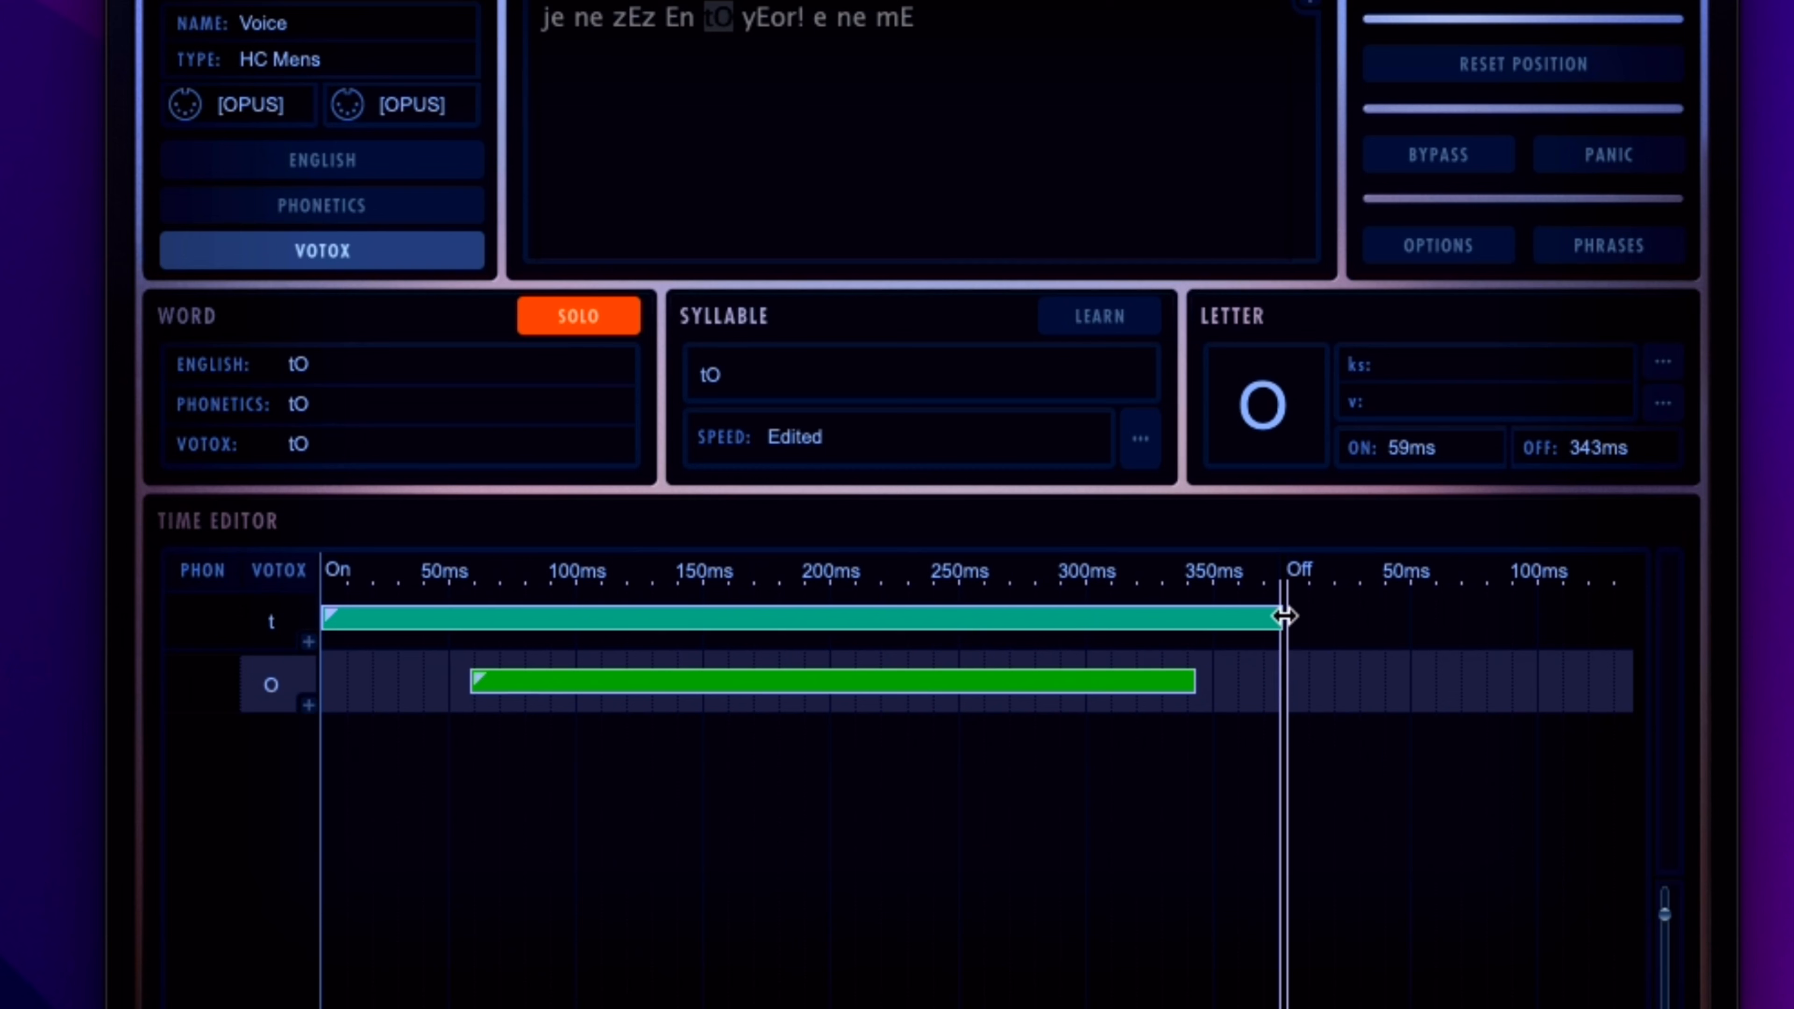
{"action": "left_click_drag", "start_coordinate": [1284, 616], "coordinate": [527, 619]}
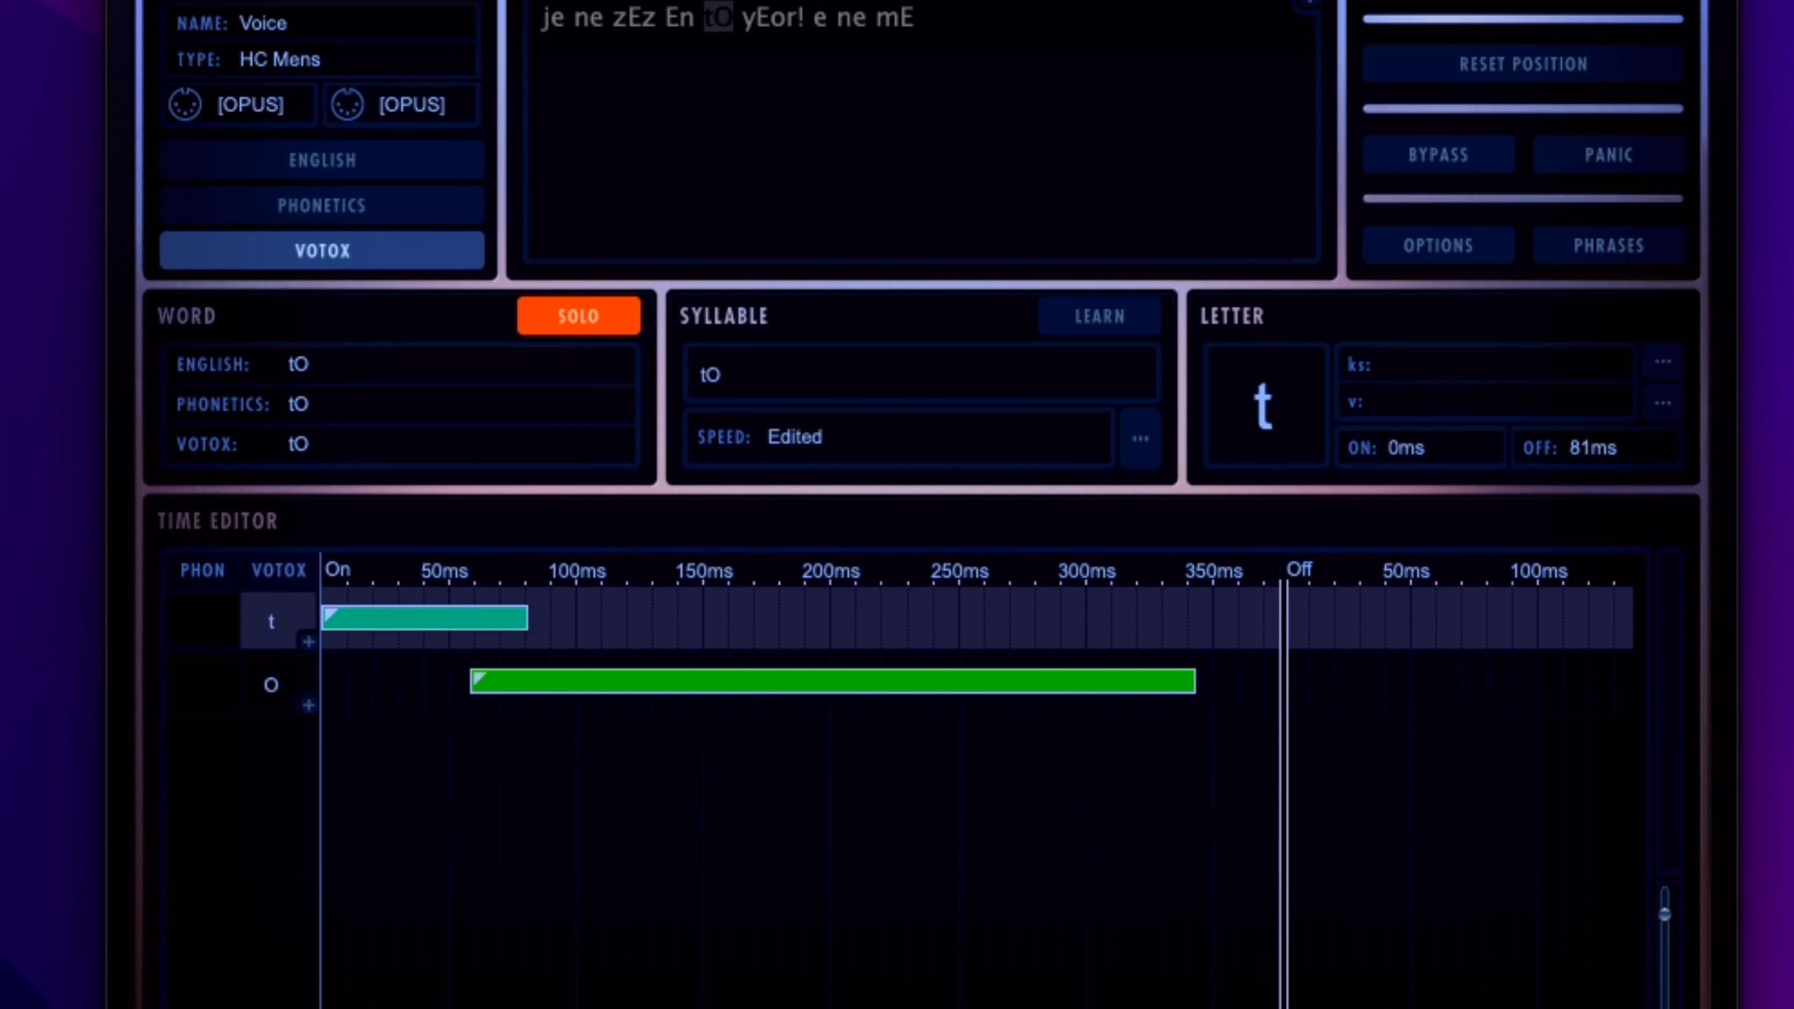